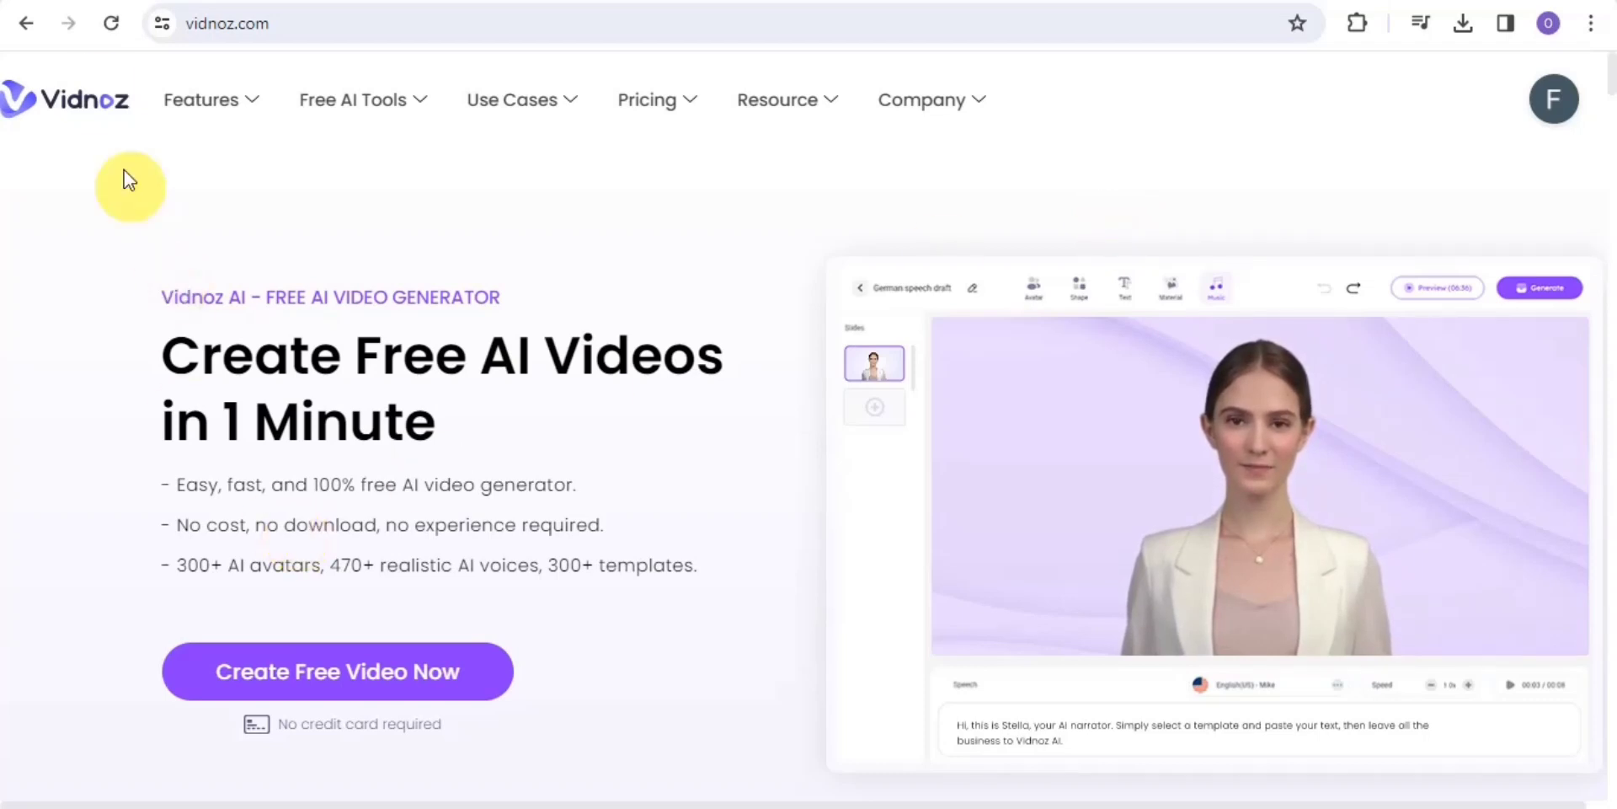
Step: Go to the viktorbenson.com page offering the free 3-Hour YouTube Work Plan eBook
left_click(26, 22)
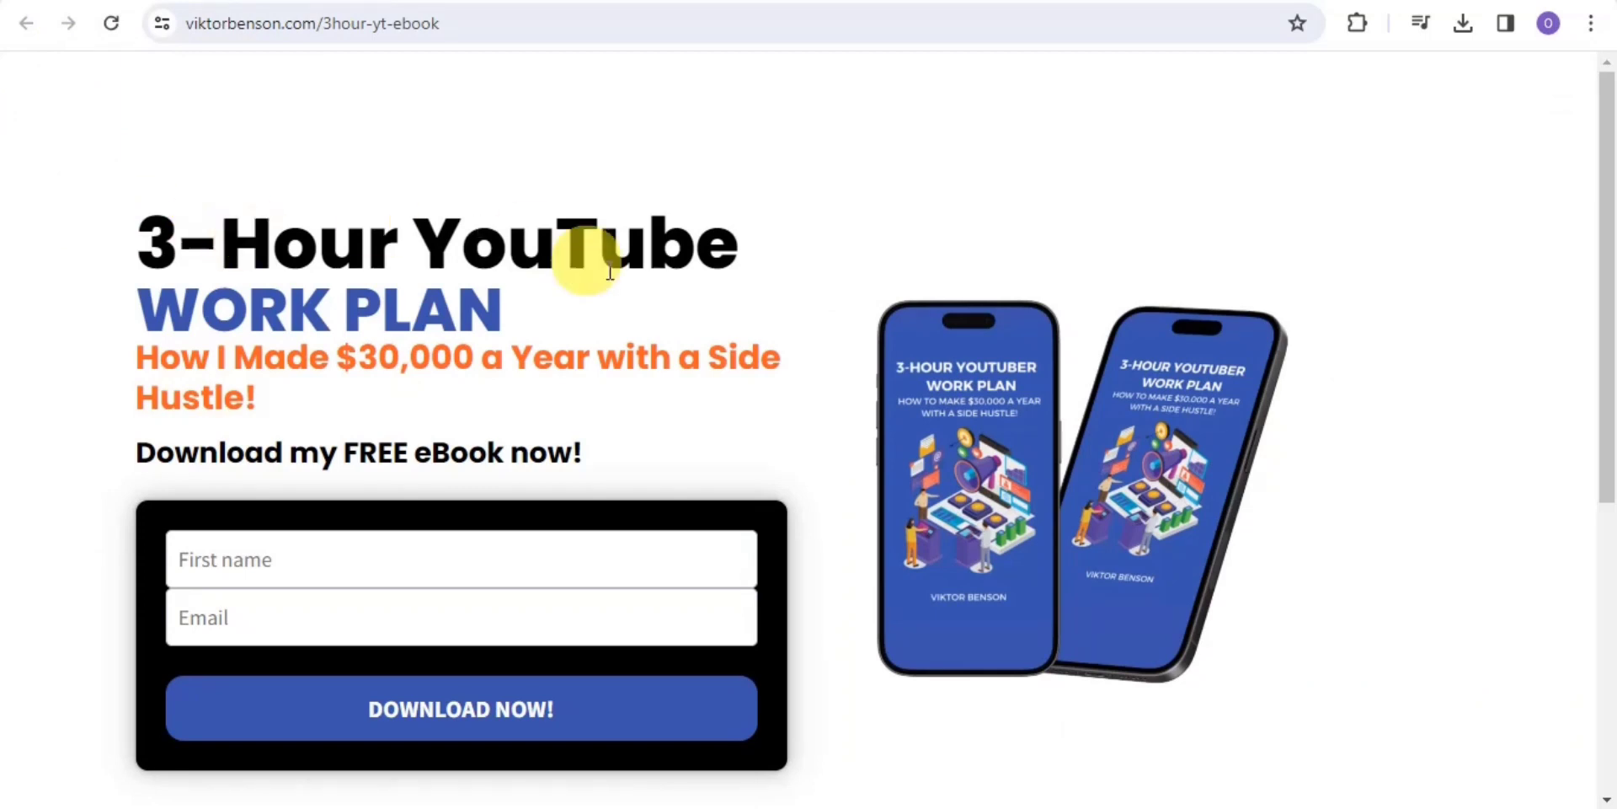
Step: Go forward with Alt+Right to return to the vidnoz.com AI video generator homepage
key("alt+Right")
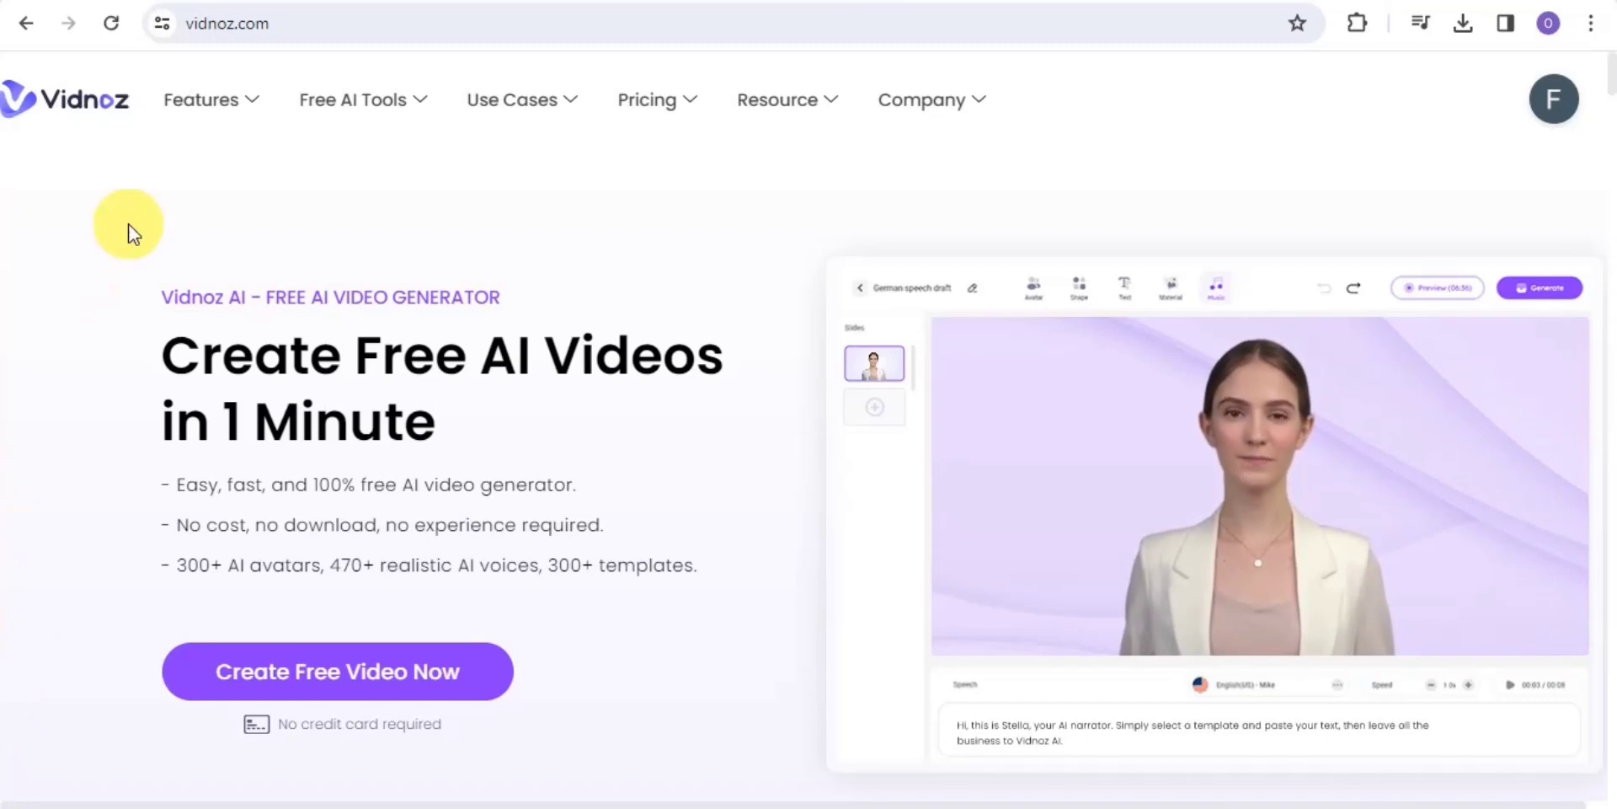
Step: Look over the Features, Free AI Tools and Use Cases menus, then open Pricing
mouse_move(240, 110)
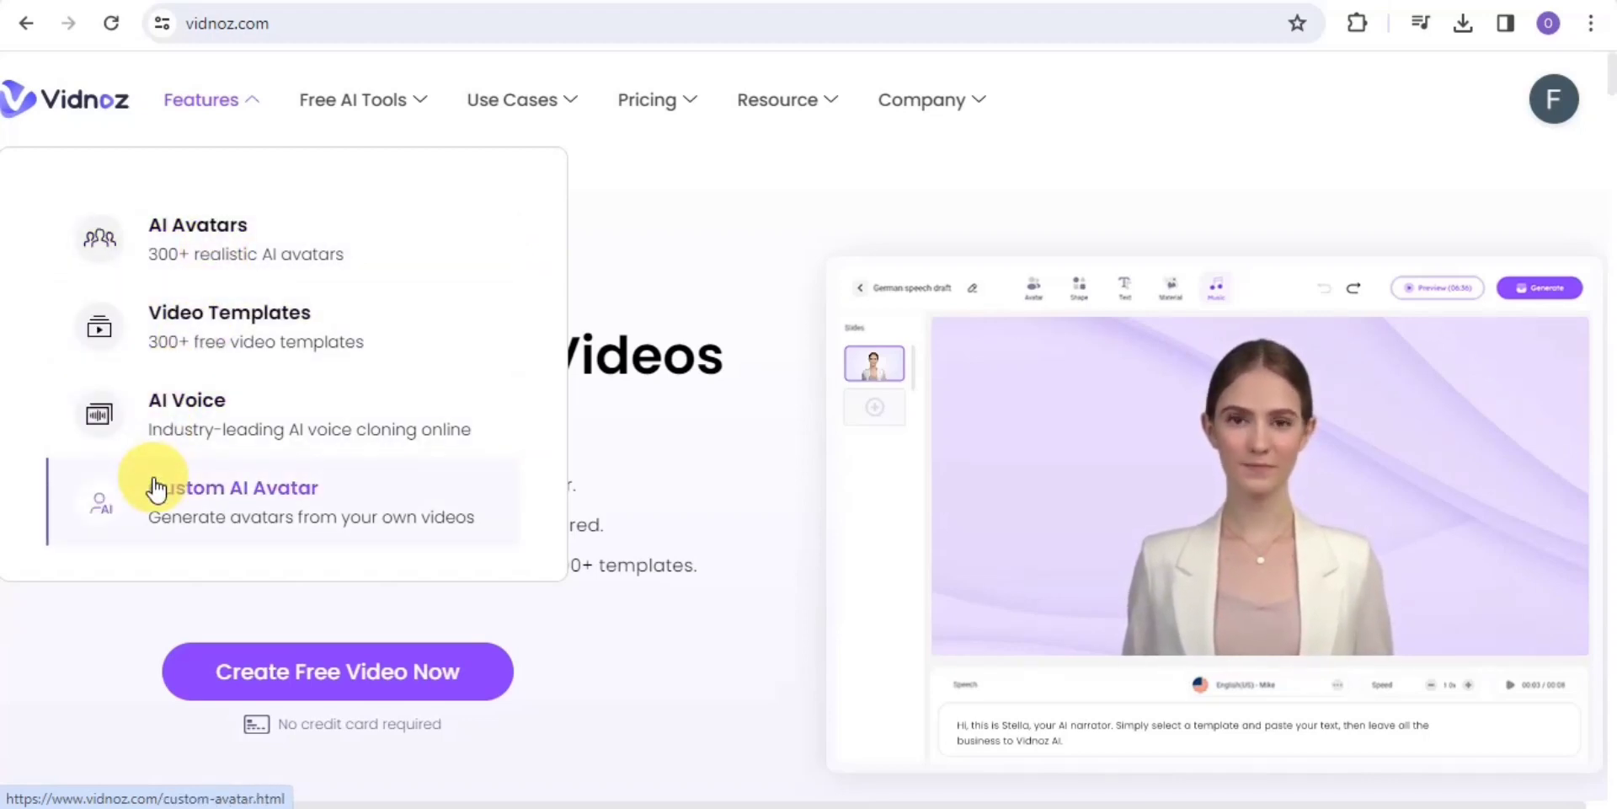
mouse_move(335, 112)
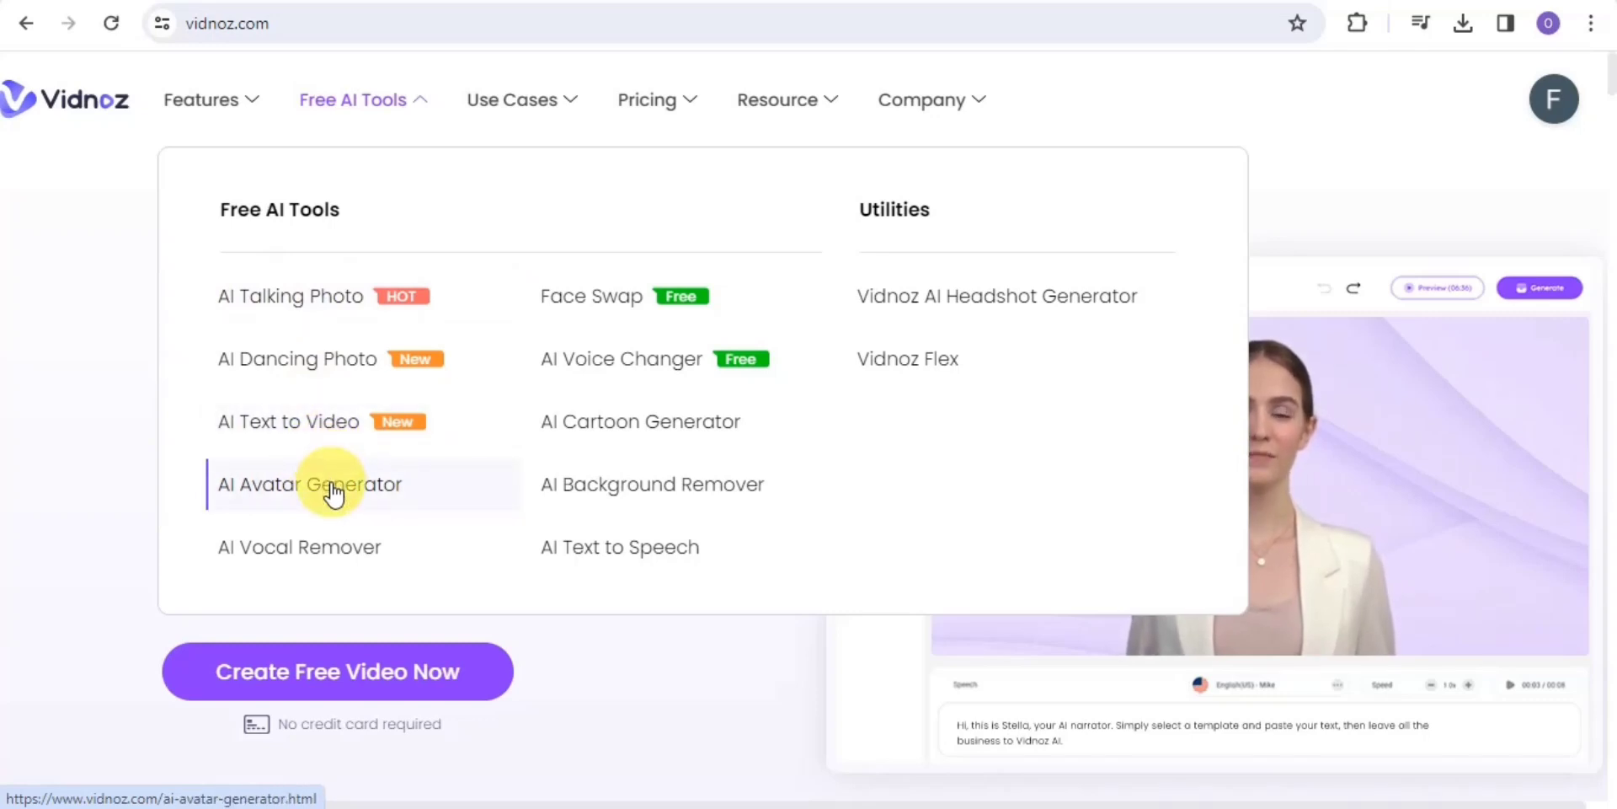
mouse_move(527, 109)
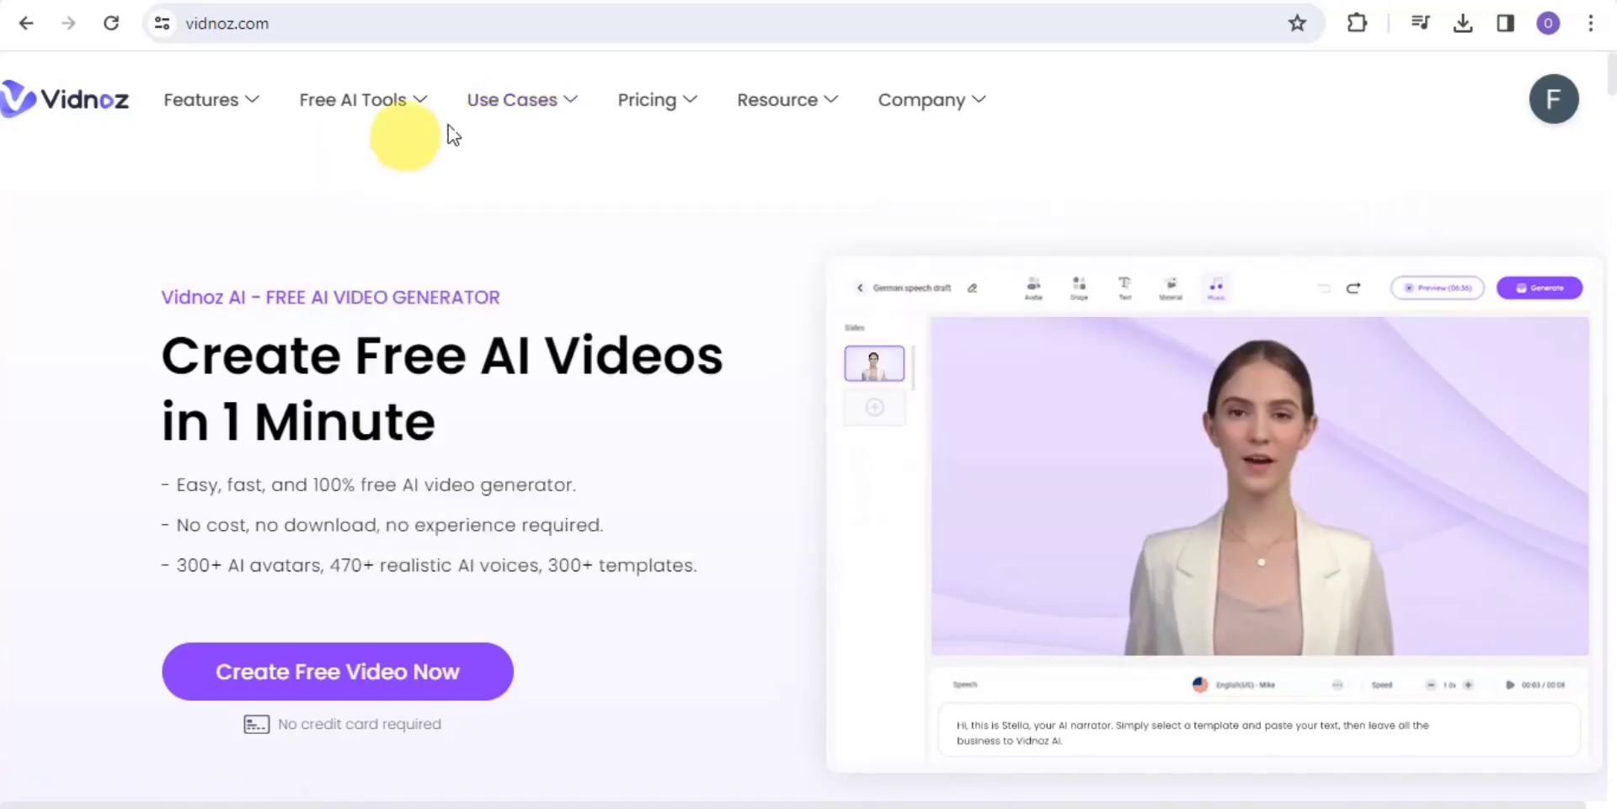
mouse_move(641, 116)
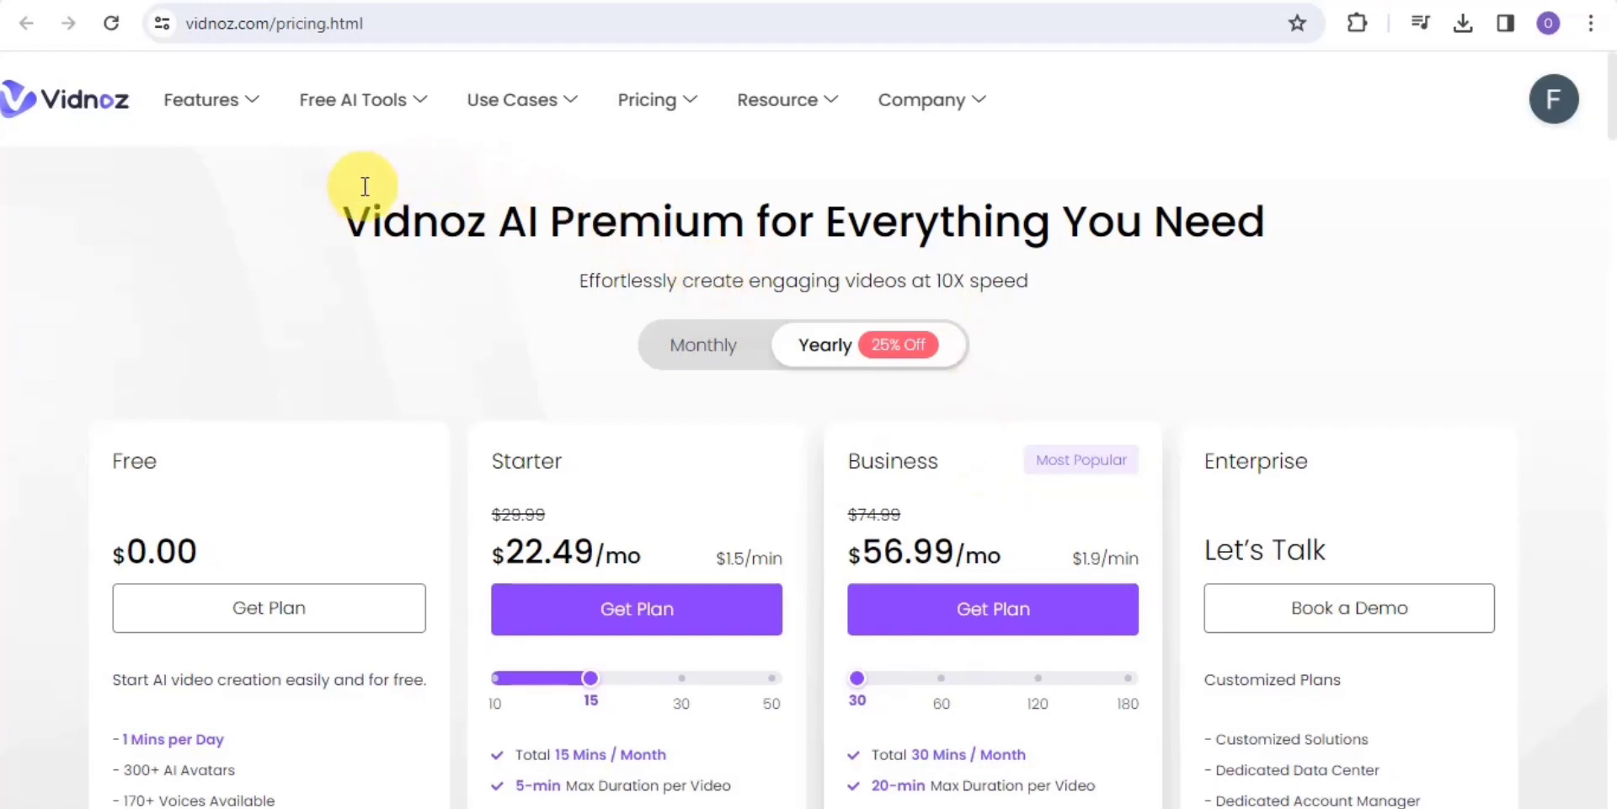
Step: Leave the pricing page for the 'Create Free AI Videos in 1 Minute' homepage
mouse_move(822, 123)
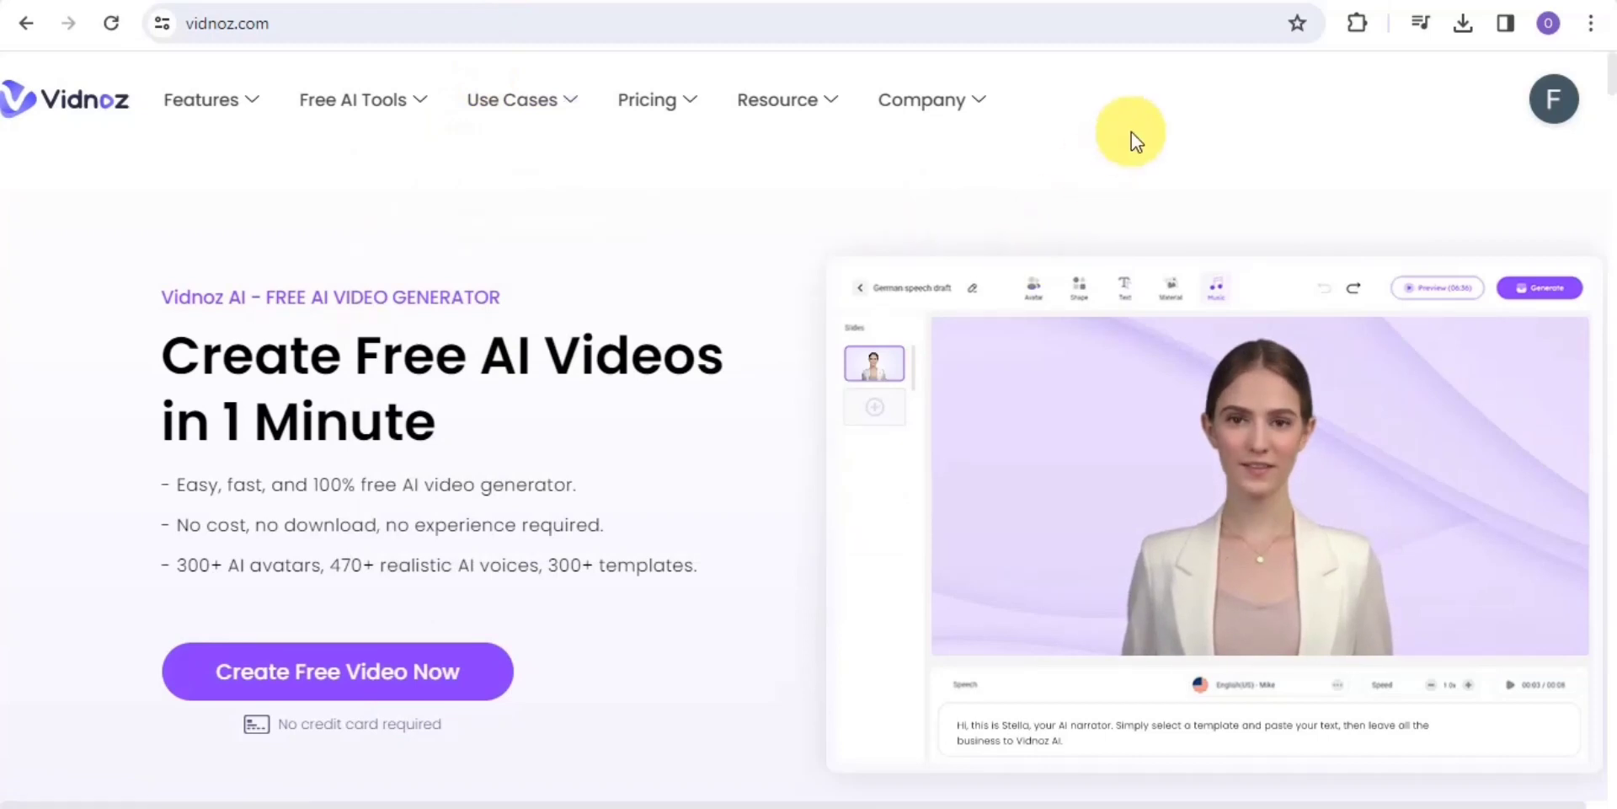
Step: Launch the web app, dismiss the sample video, and open Avatars on the Avatar Pro collection
left_click(1247, 2)
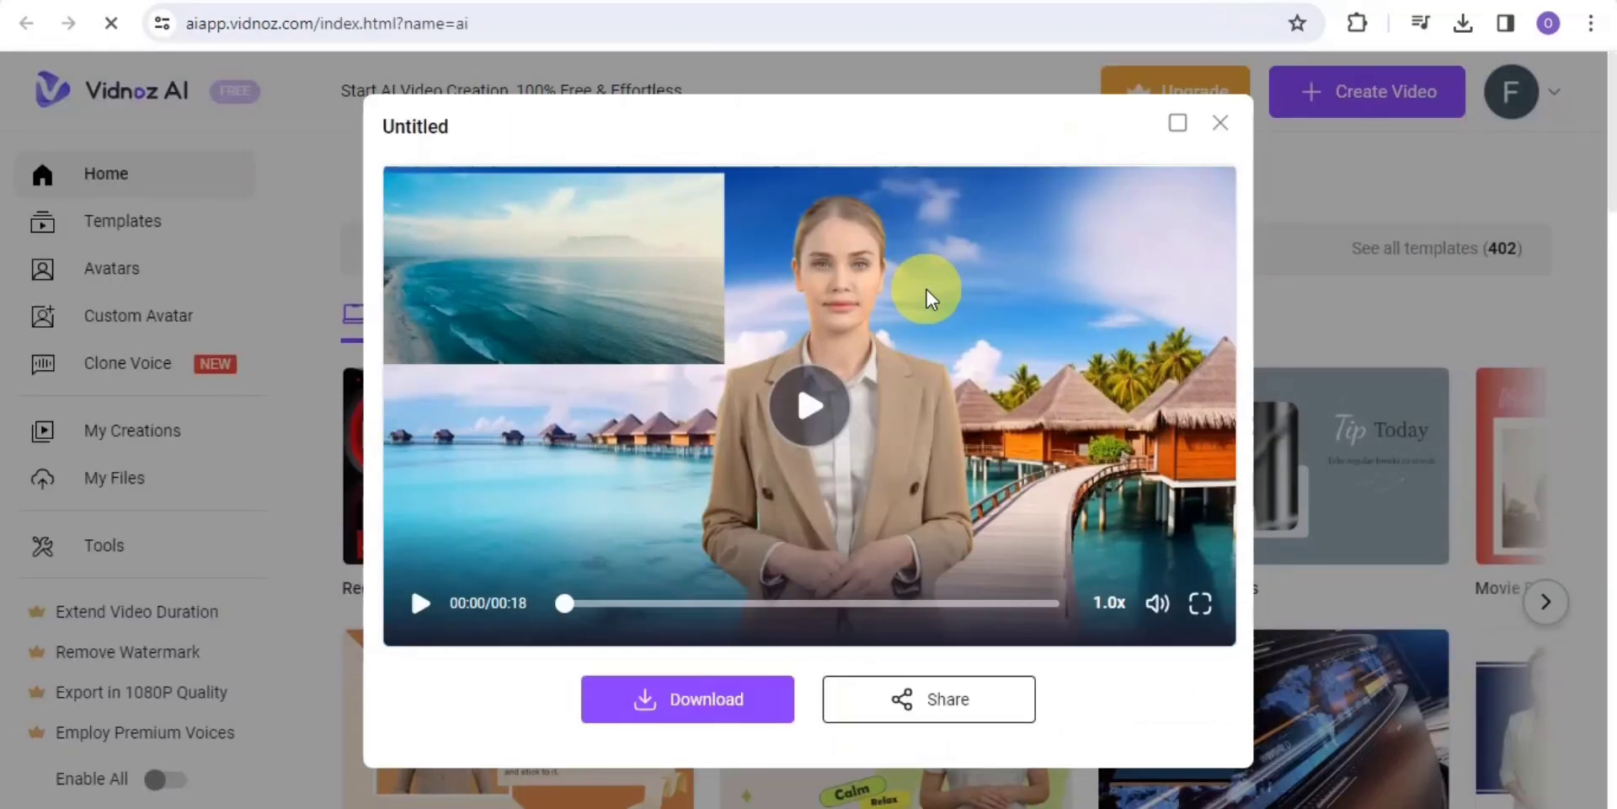
left_click(1225, 124)
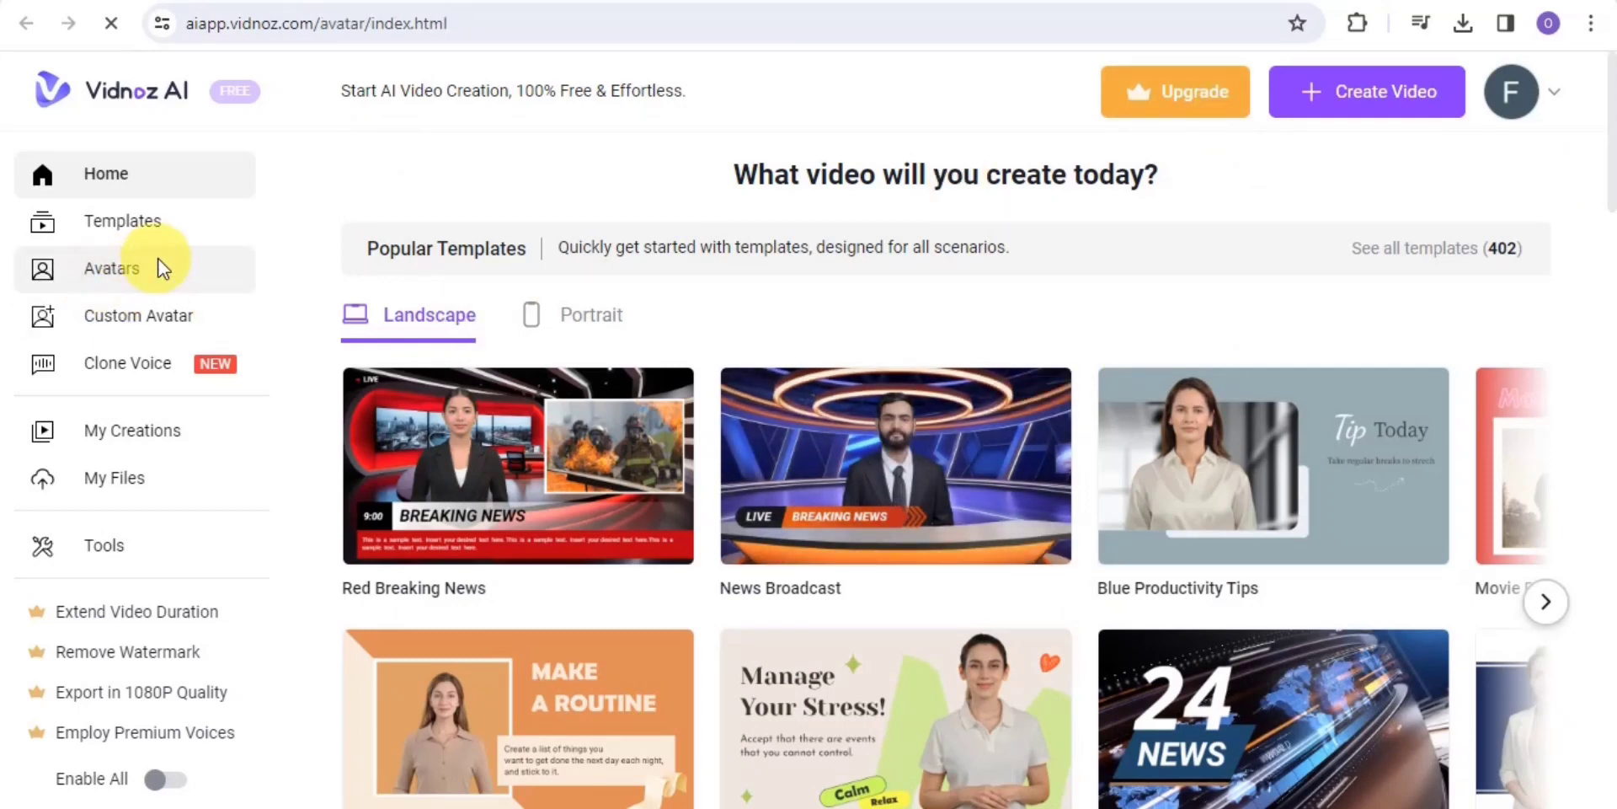
left_click(99, 278)
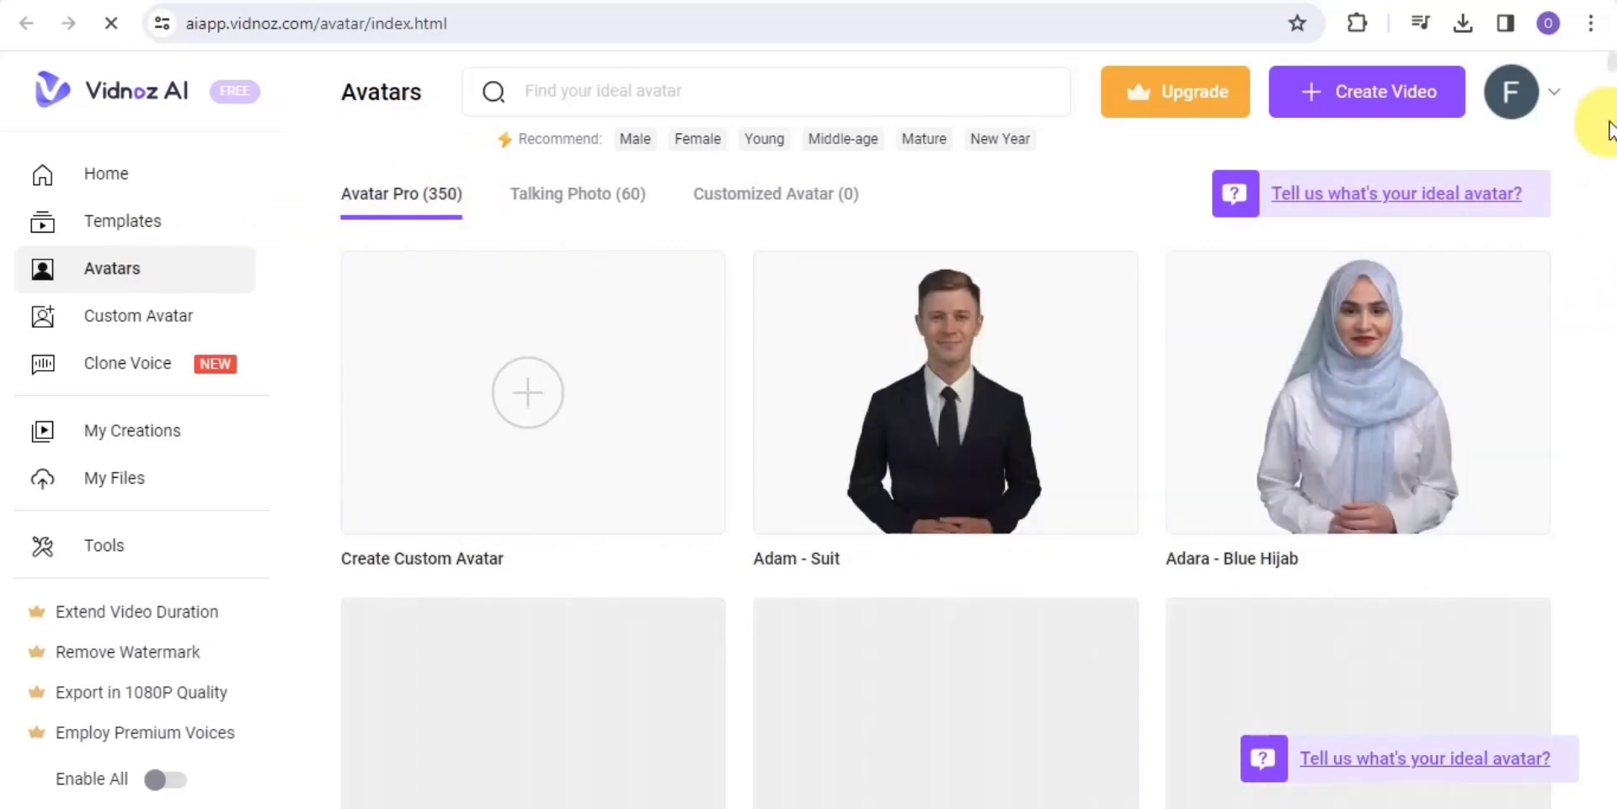
left_click_drag(1609, 74, 1608, 63)
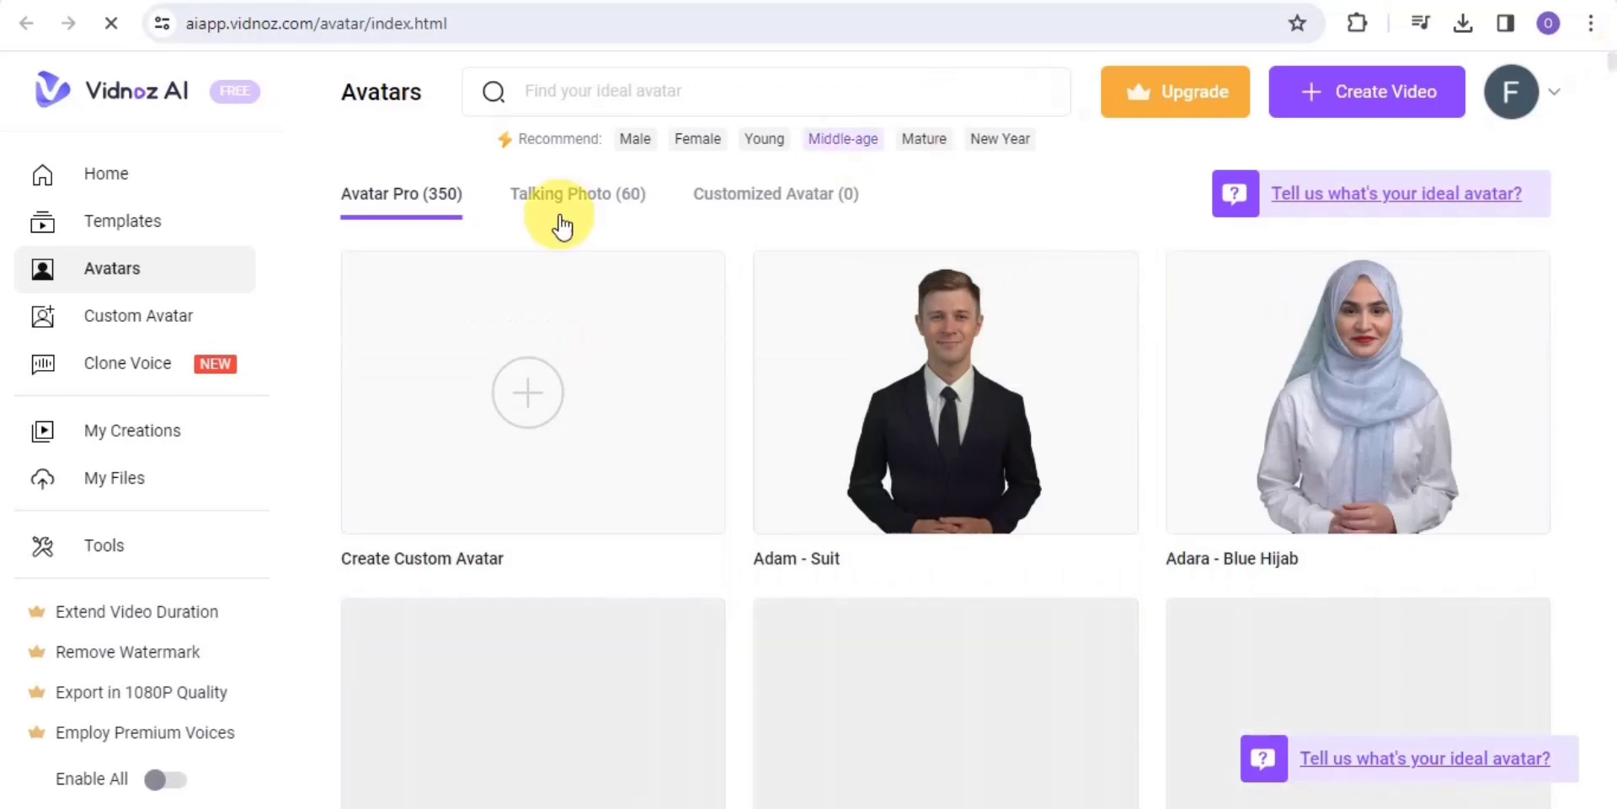
left_click(558, 214)
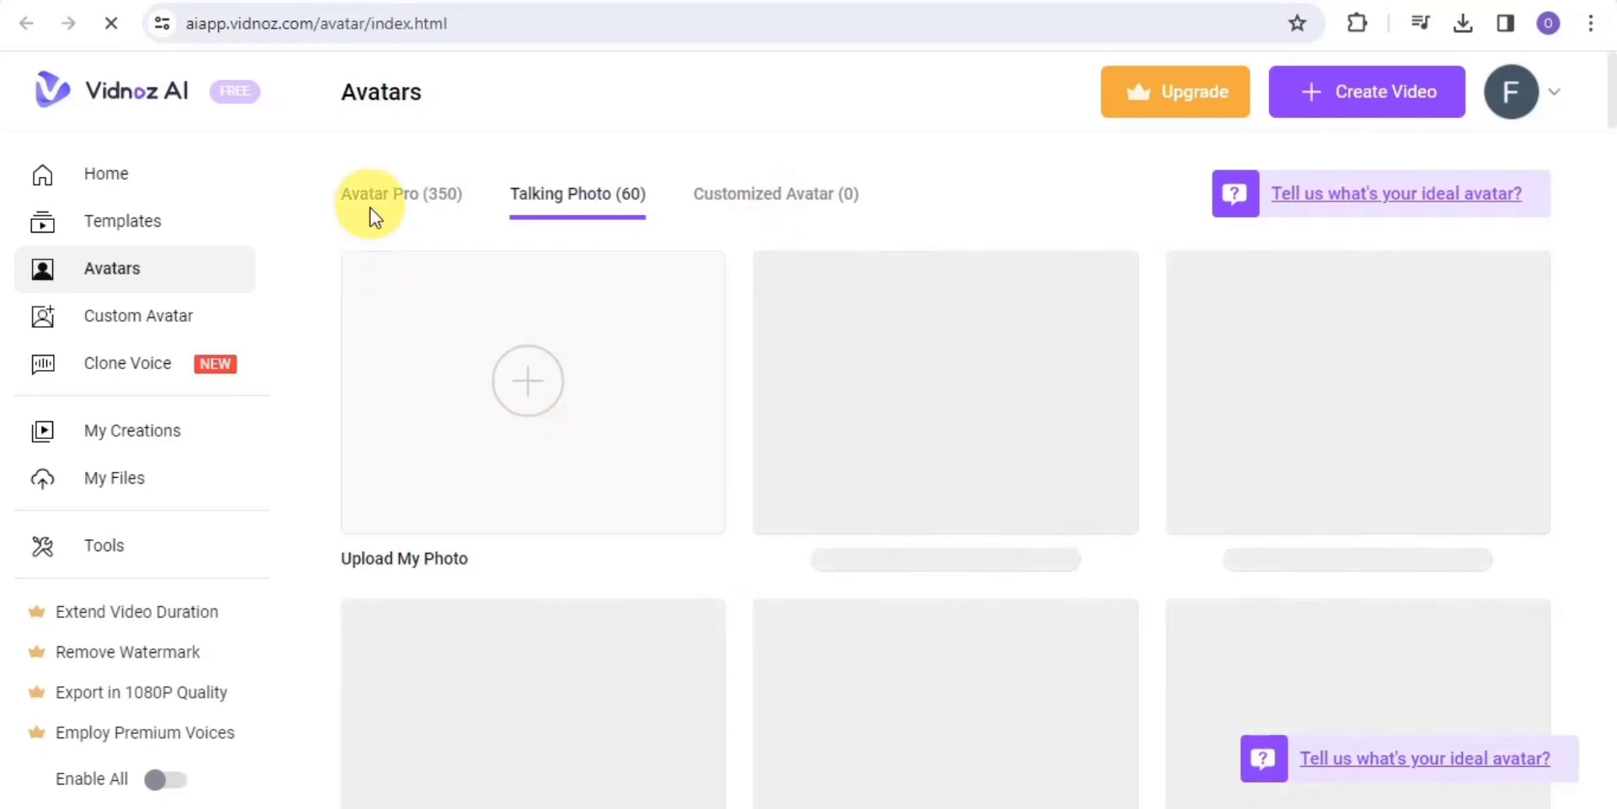
left_click(399, 199)
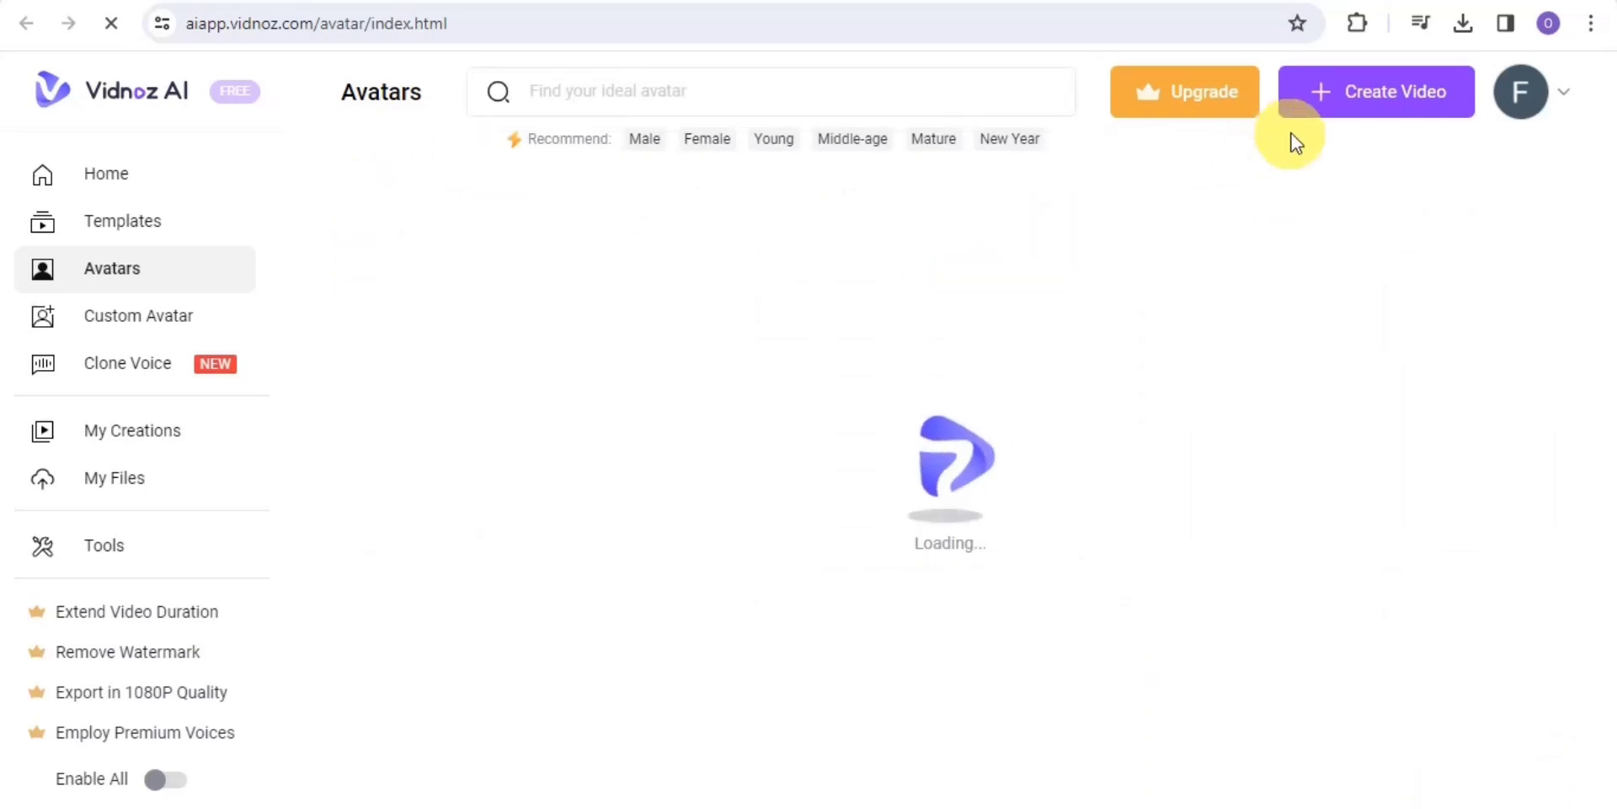
Step: Start a blank Landscape project, opening an Untitled one-scene video in the editor
left_click(1336, 86)
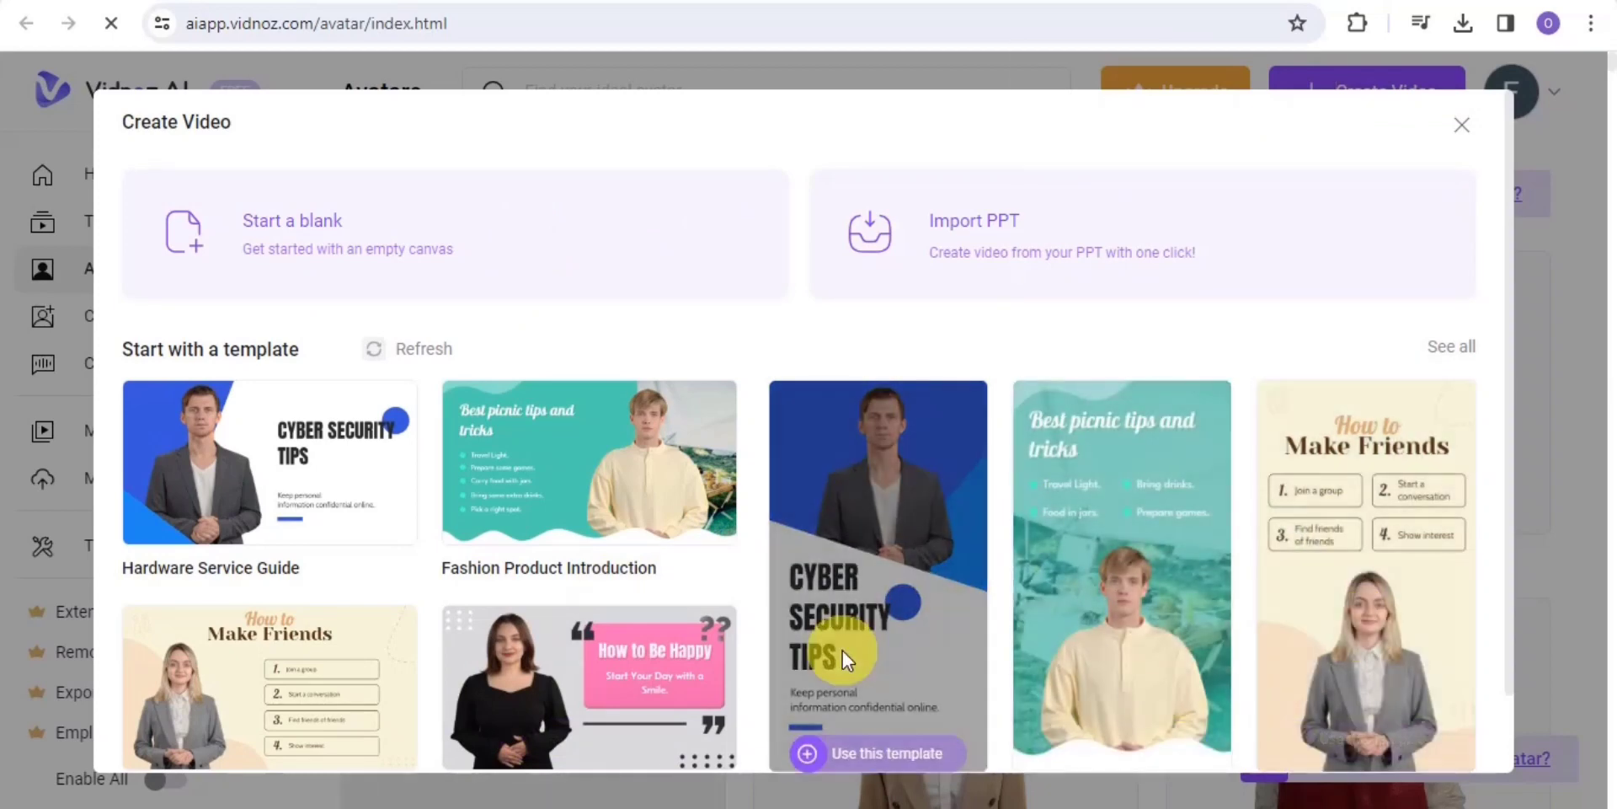
mouse_move(229, 247)
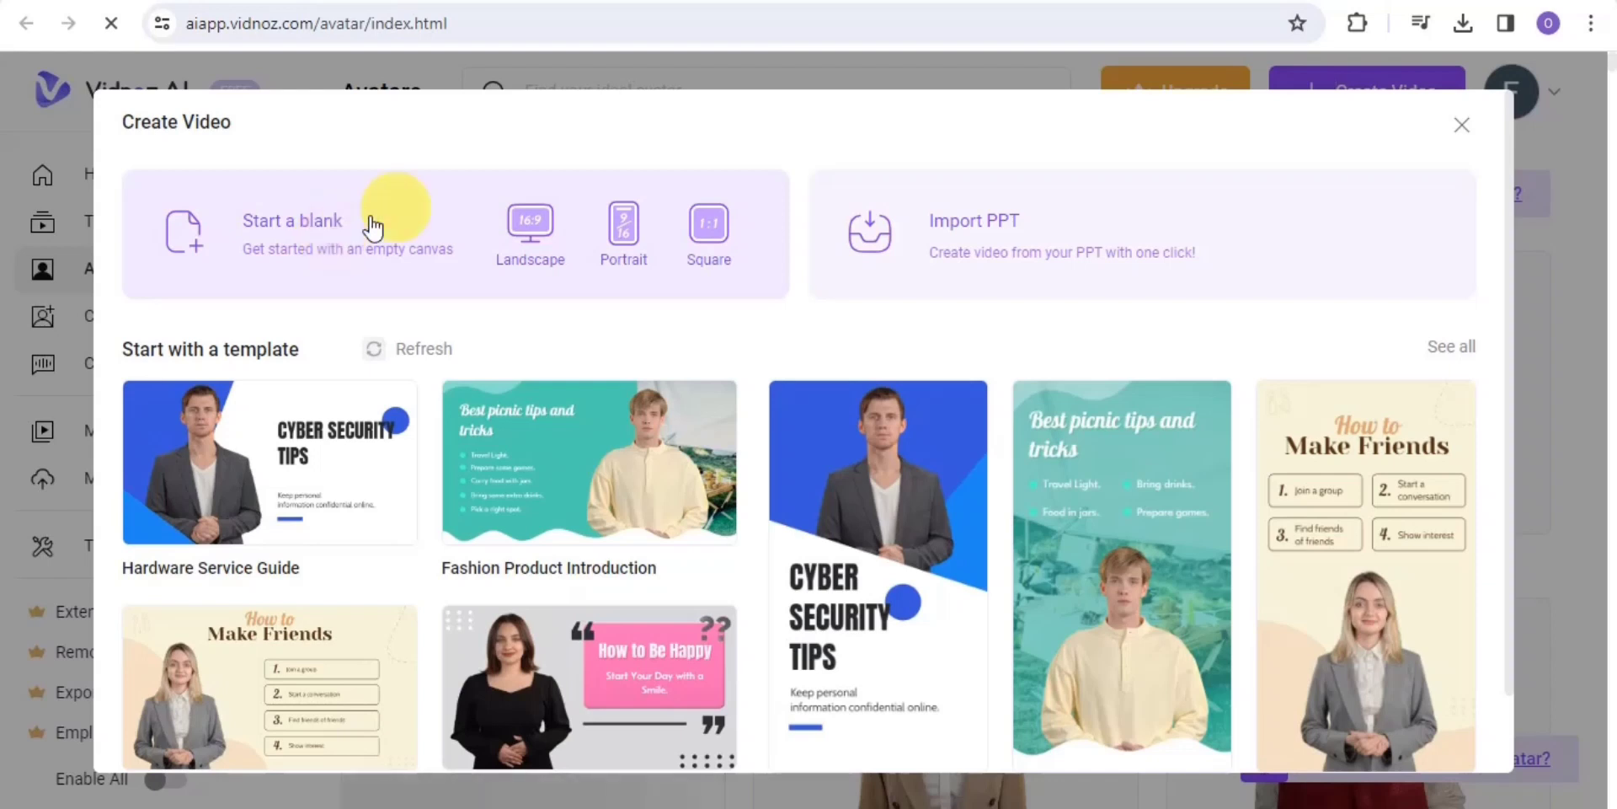
left_click(533, 224)
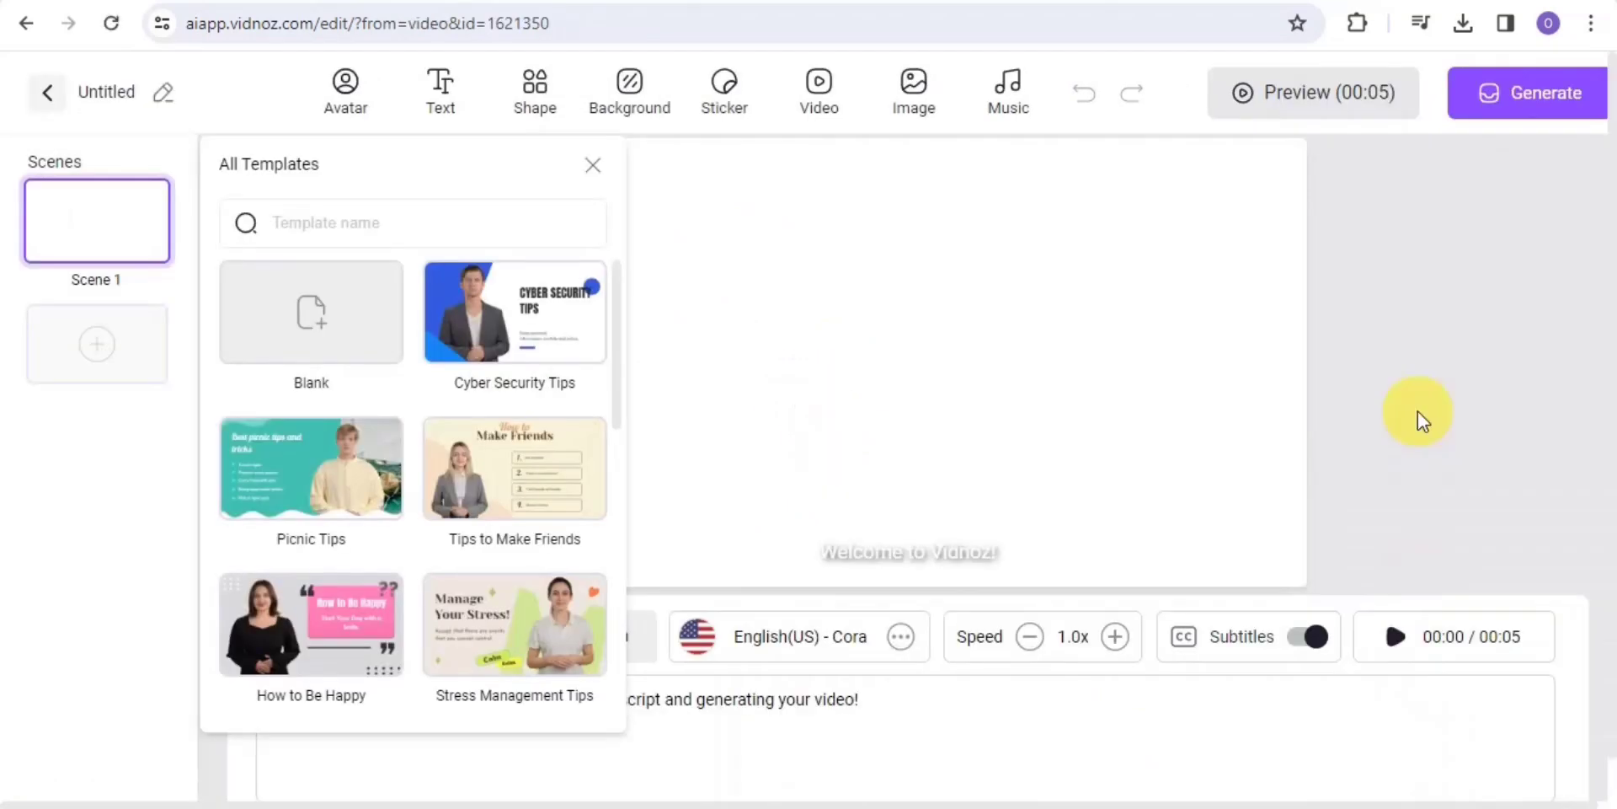
Step: Add the woman-in-dark-suit avatar from Realistic Avatar Pro to Scene 1
left_click(587, 158)
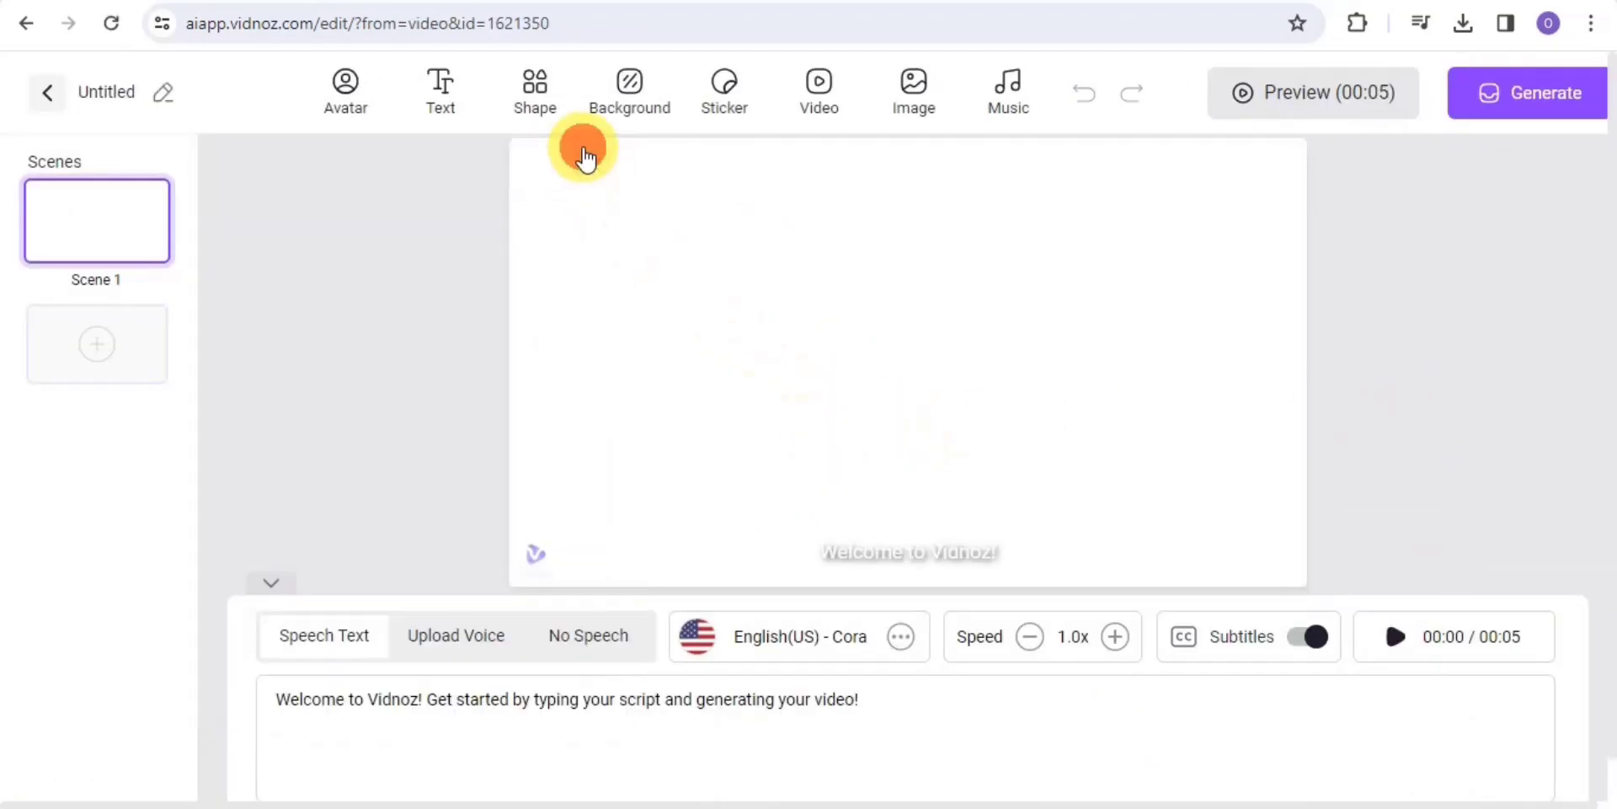
left_click(345, 73)
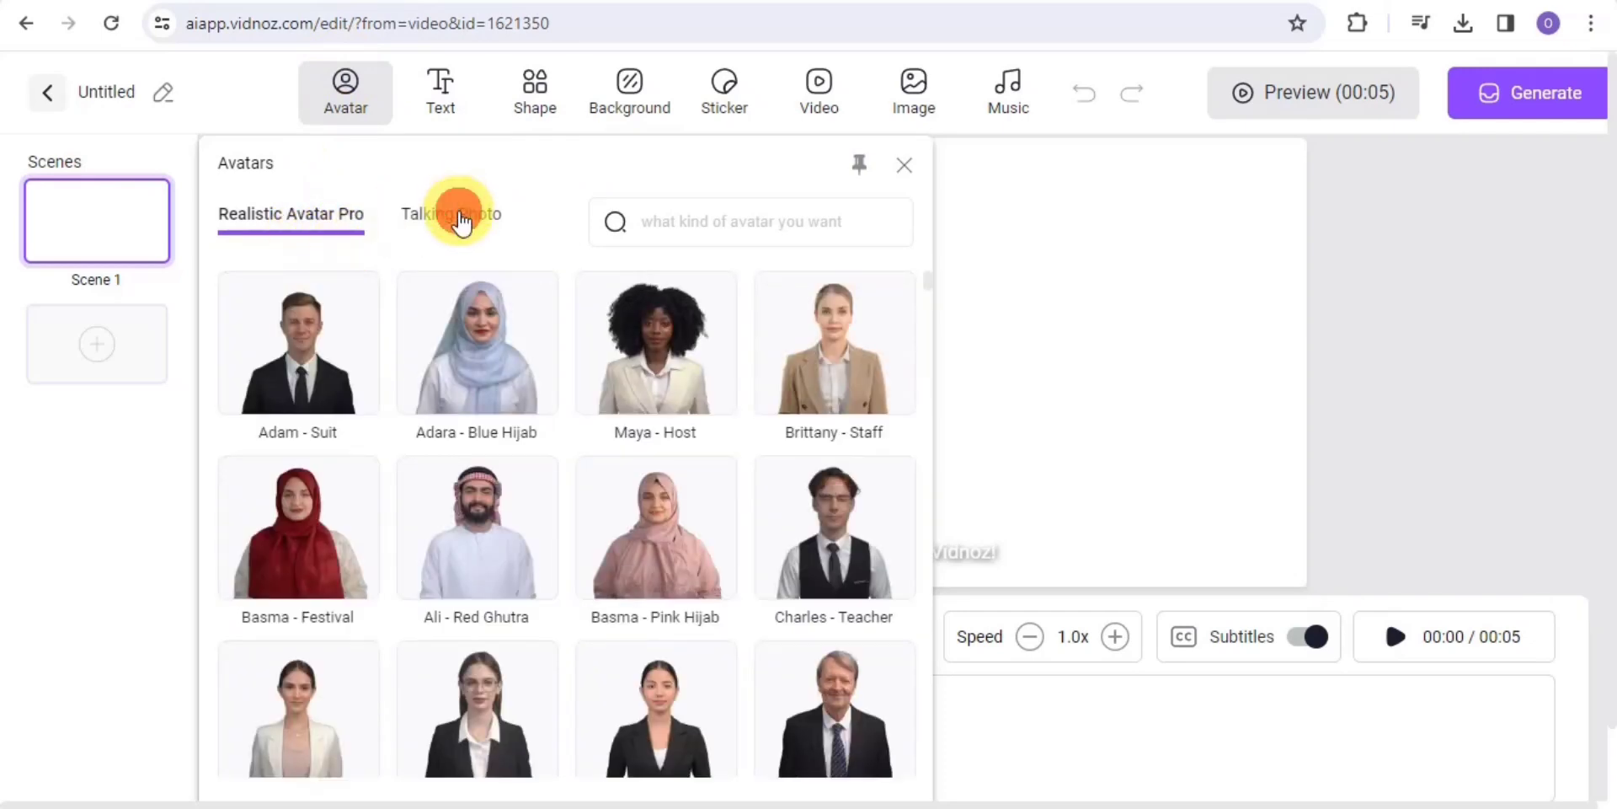
left_click(460, 217)
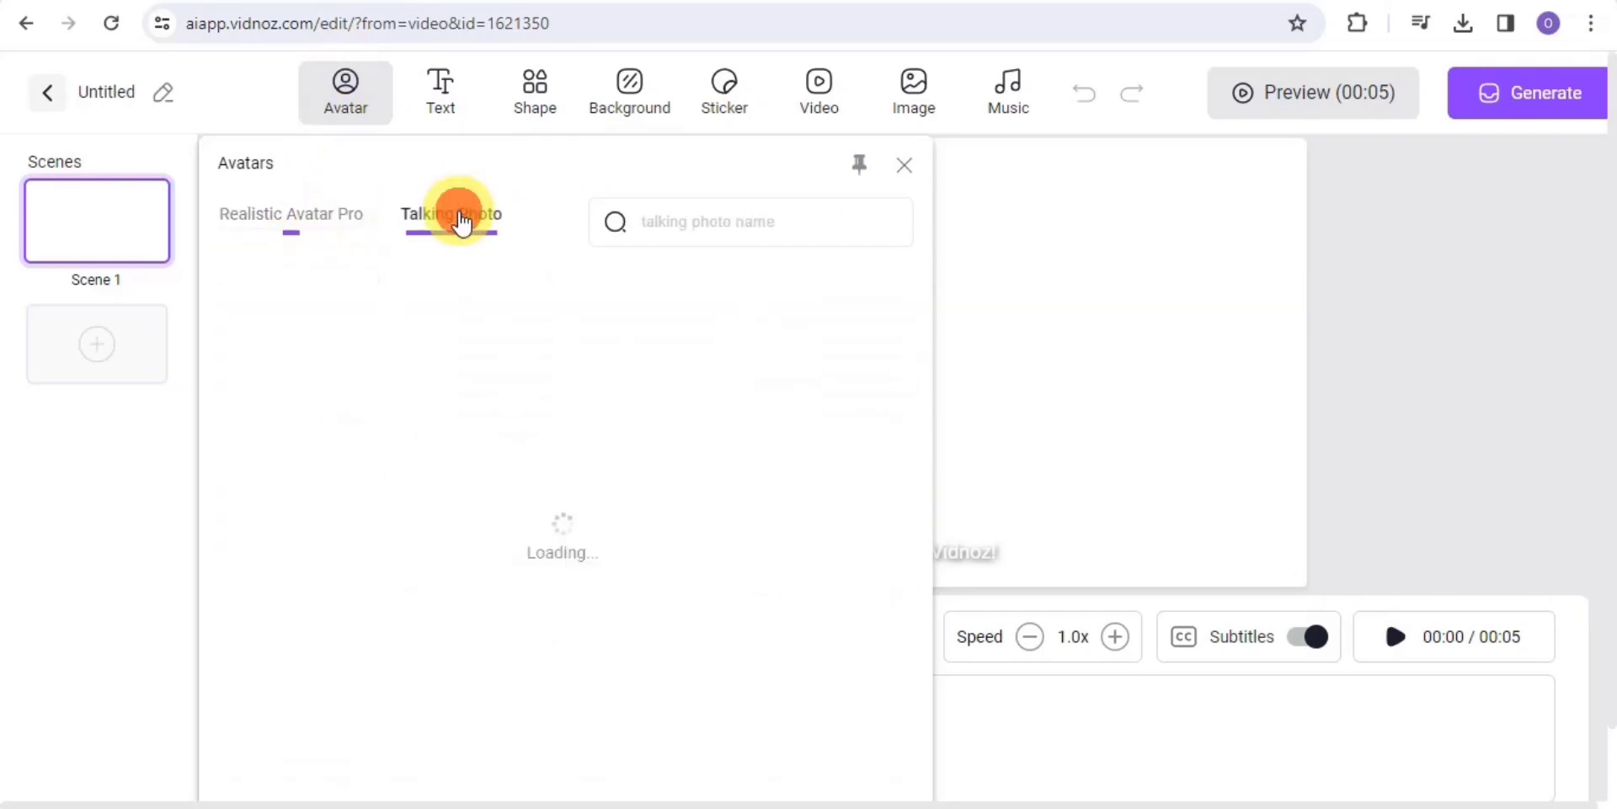
left_click(352, 222)
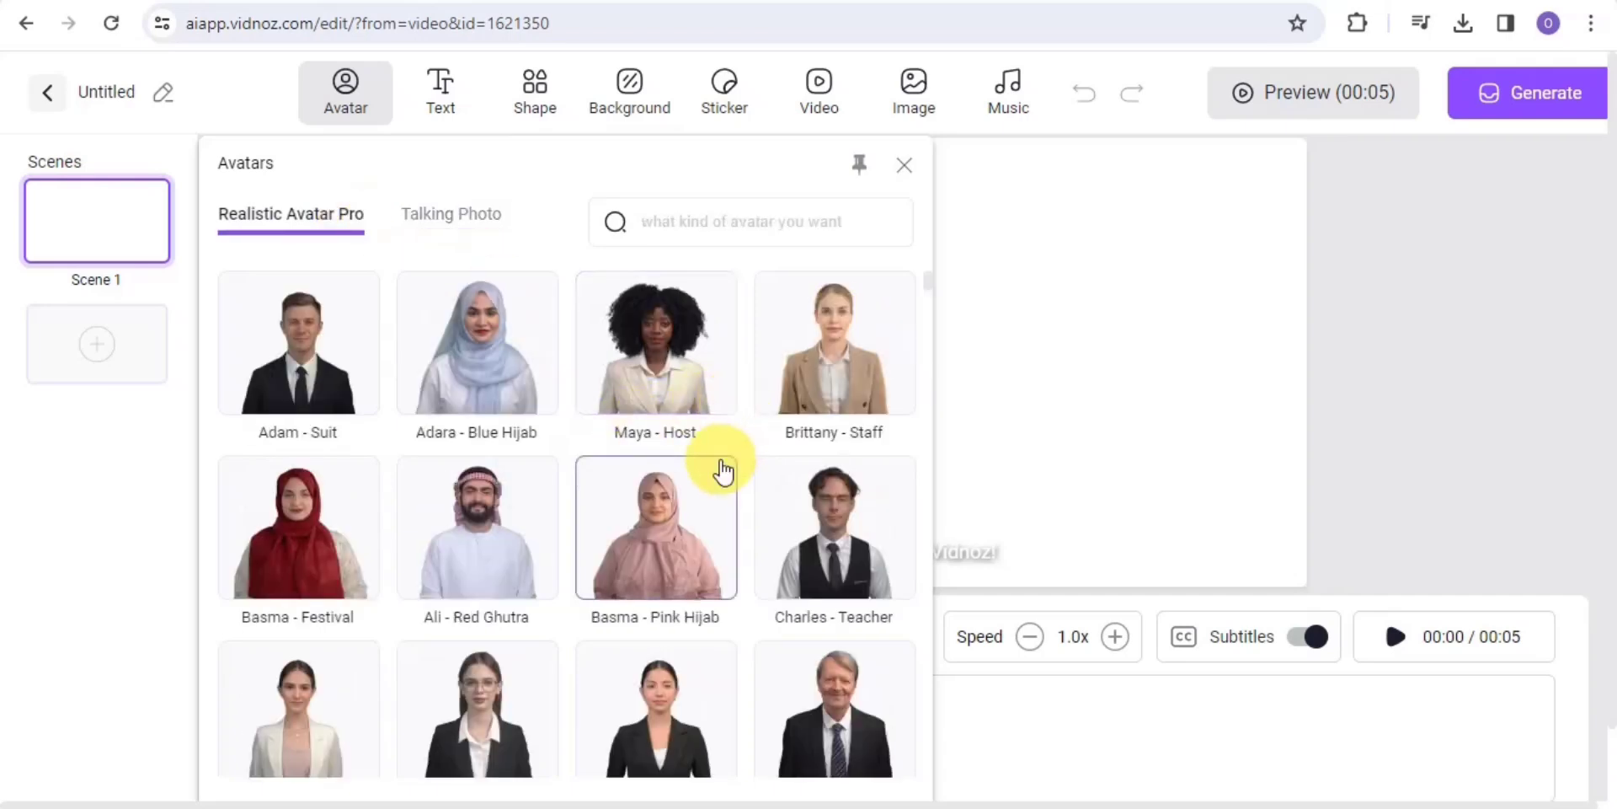
left_click(633, 724)
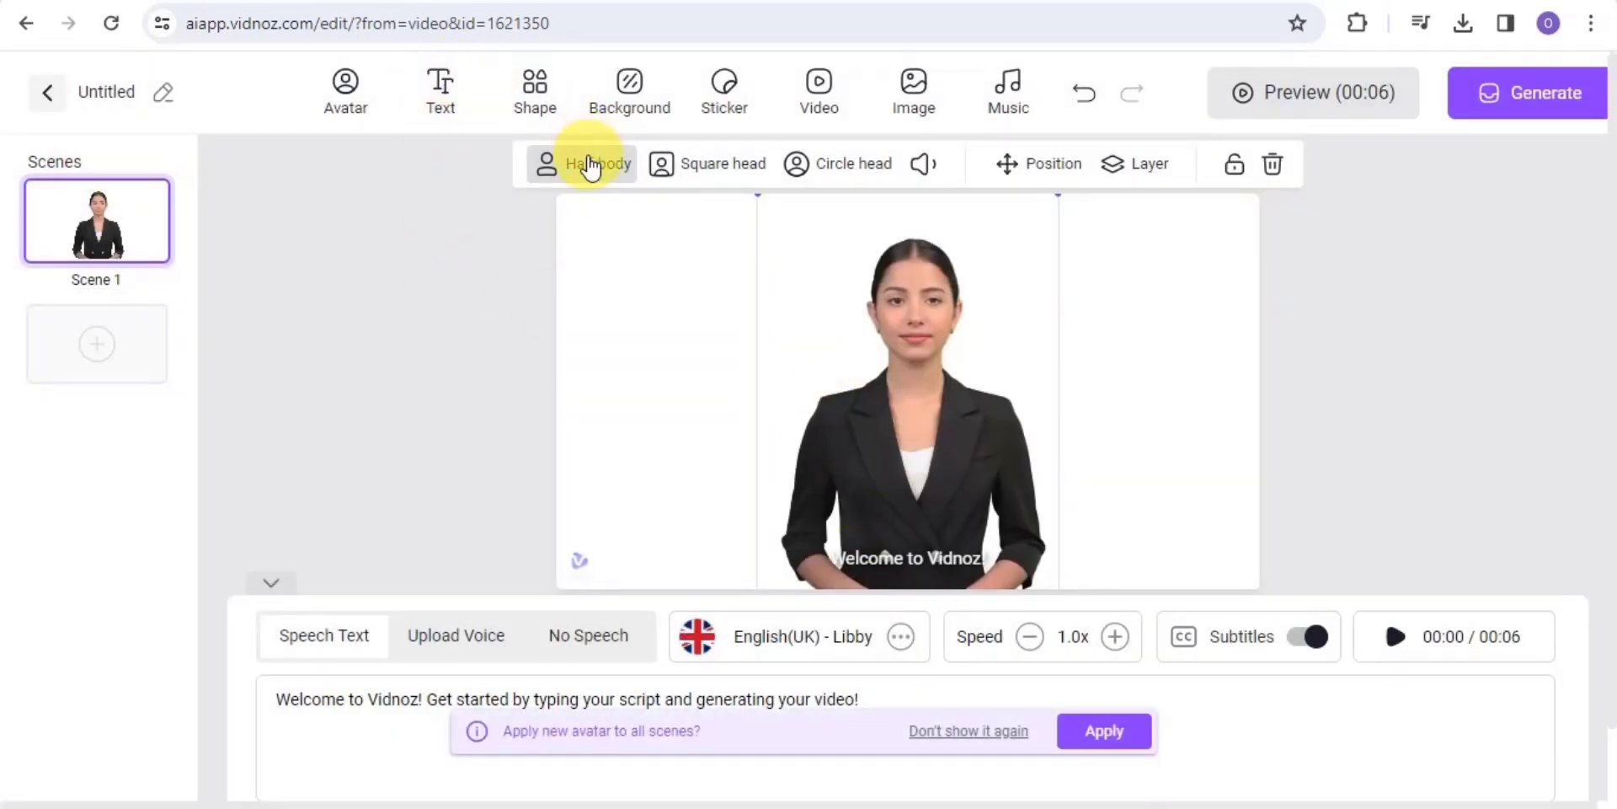
Step: Try the Square head and Circle head crops, then keep the avatar at Half body
left_click(674, 169)
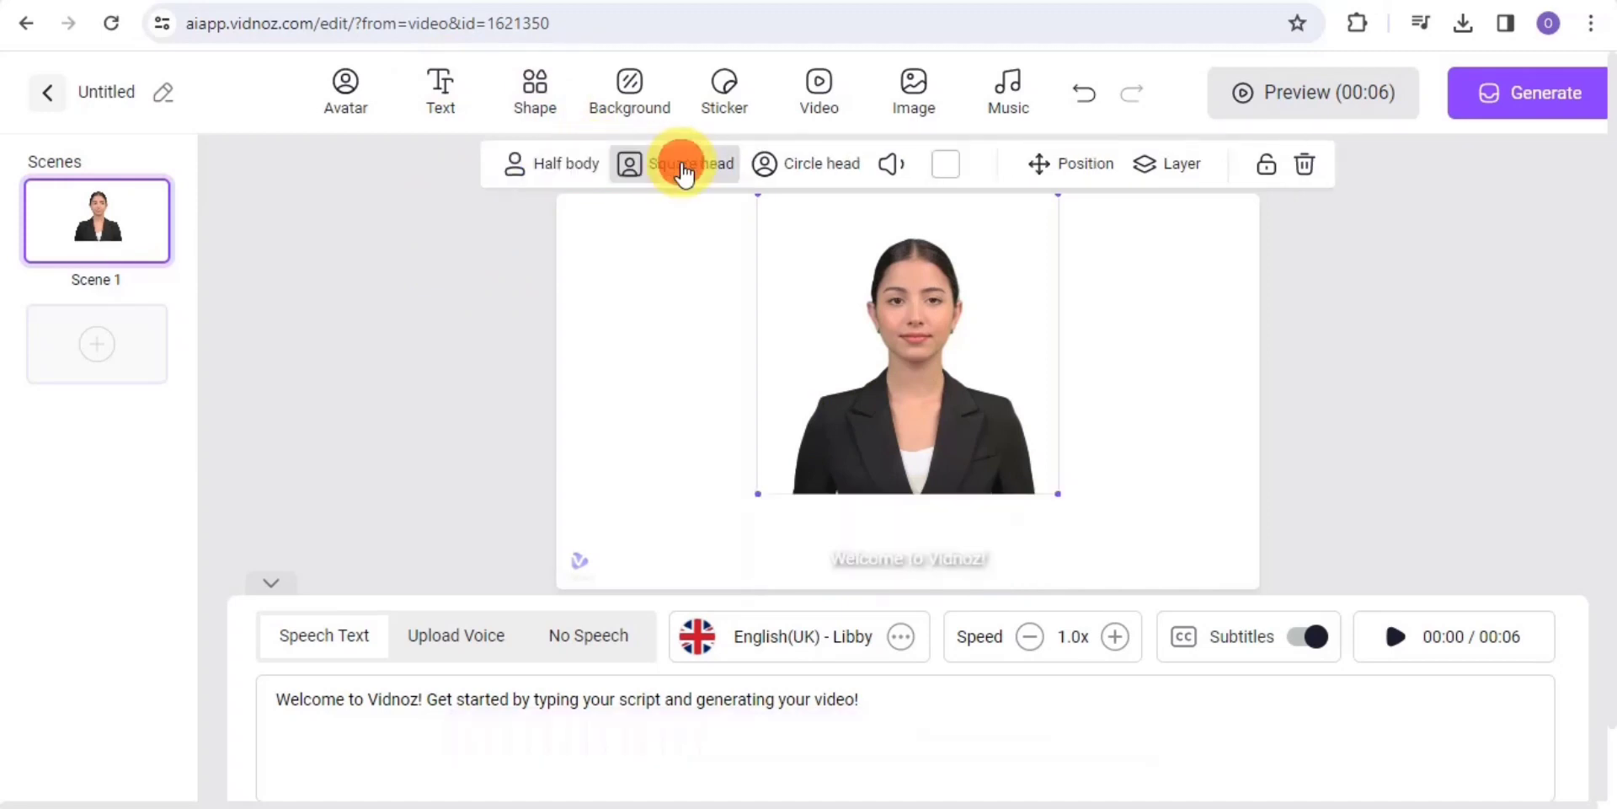
left_click(786, 171)
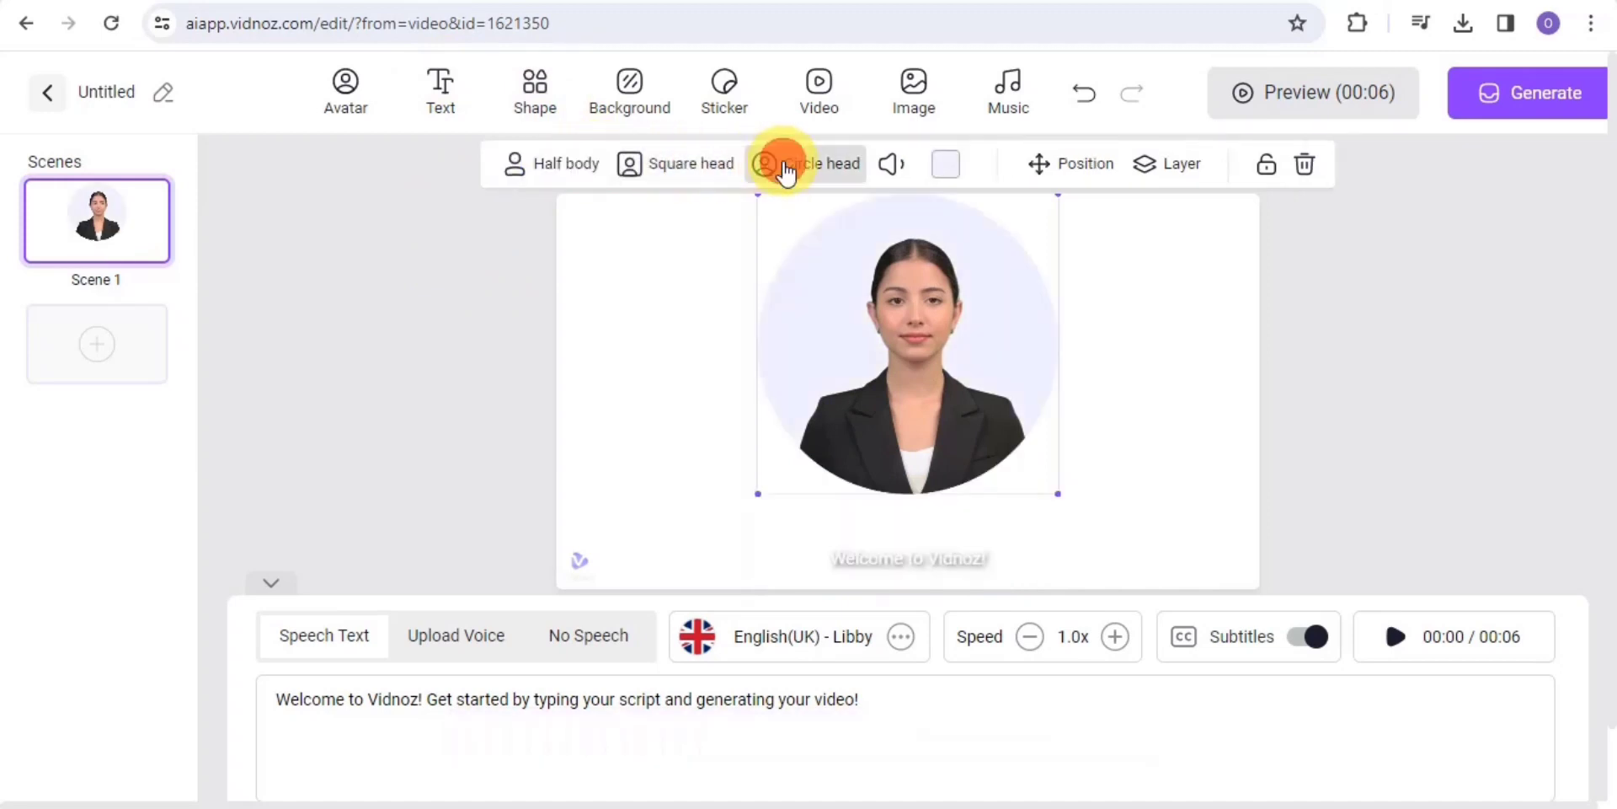
left_click(556, 164)
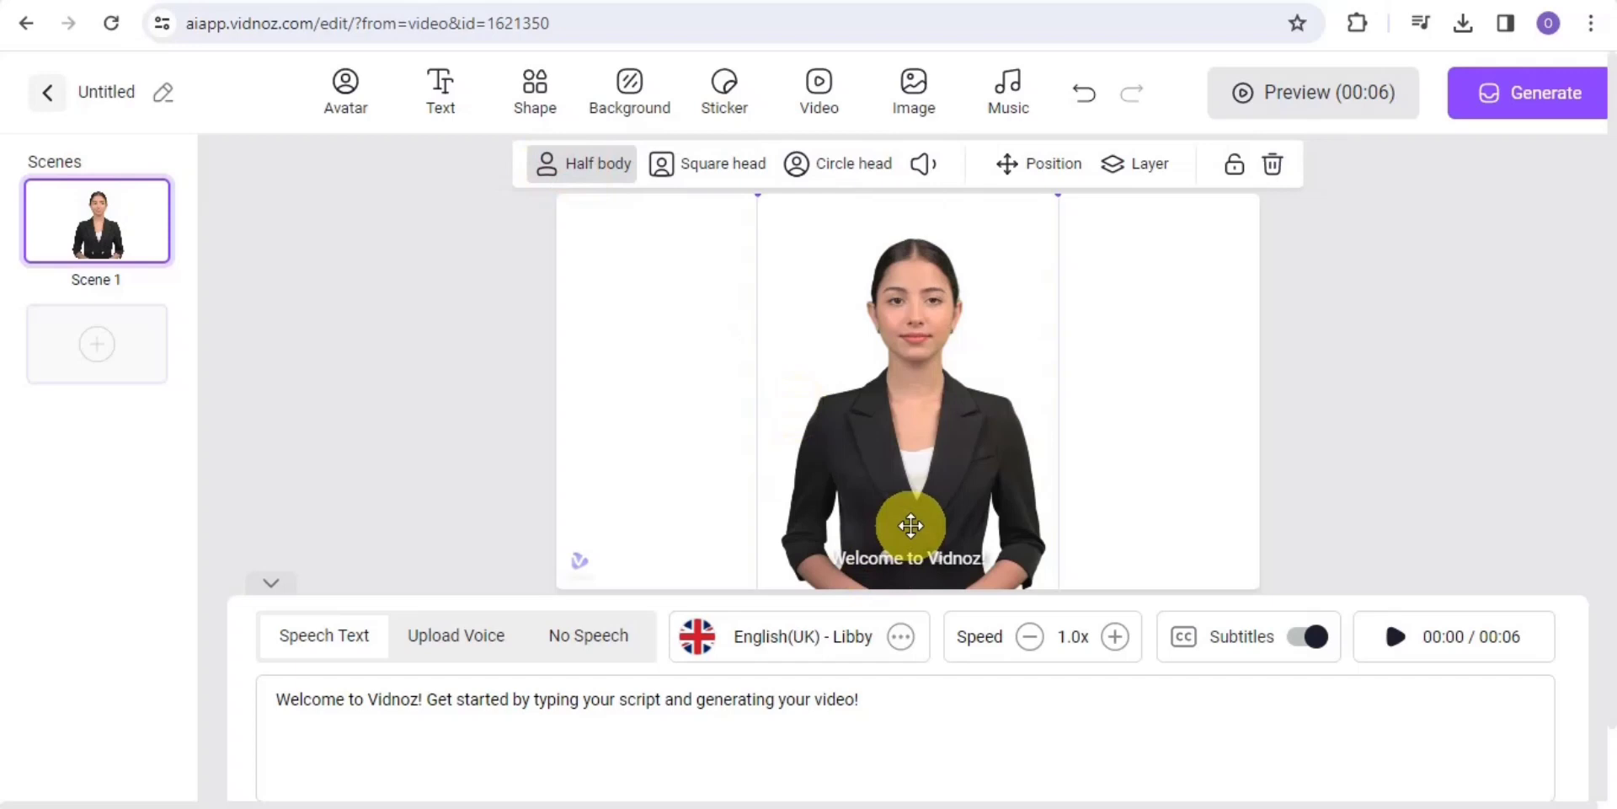
left_click(421, 294)
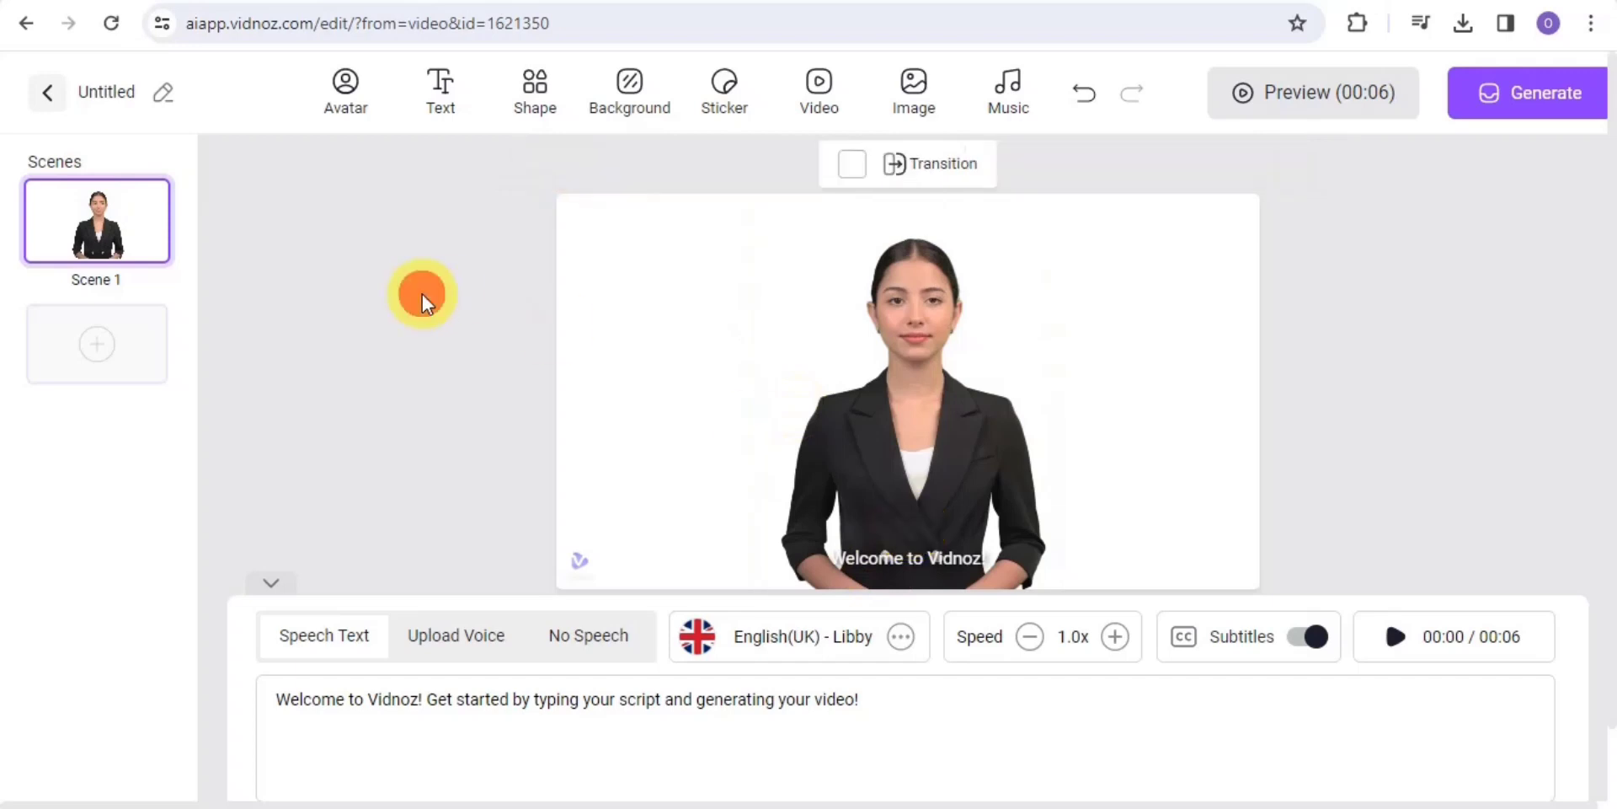
left_click(827, 360)
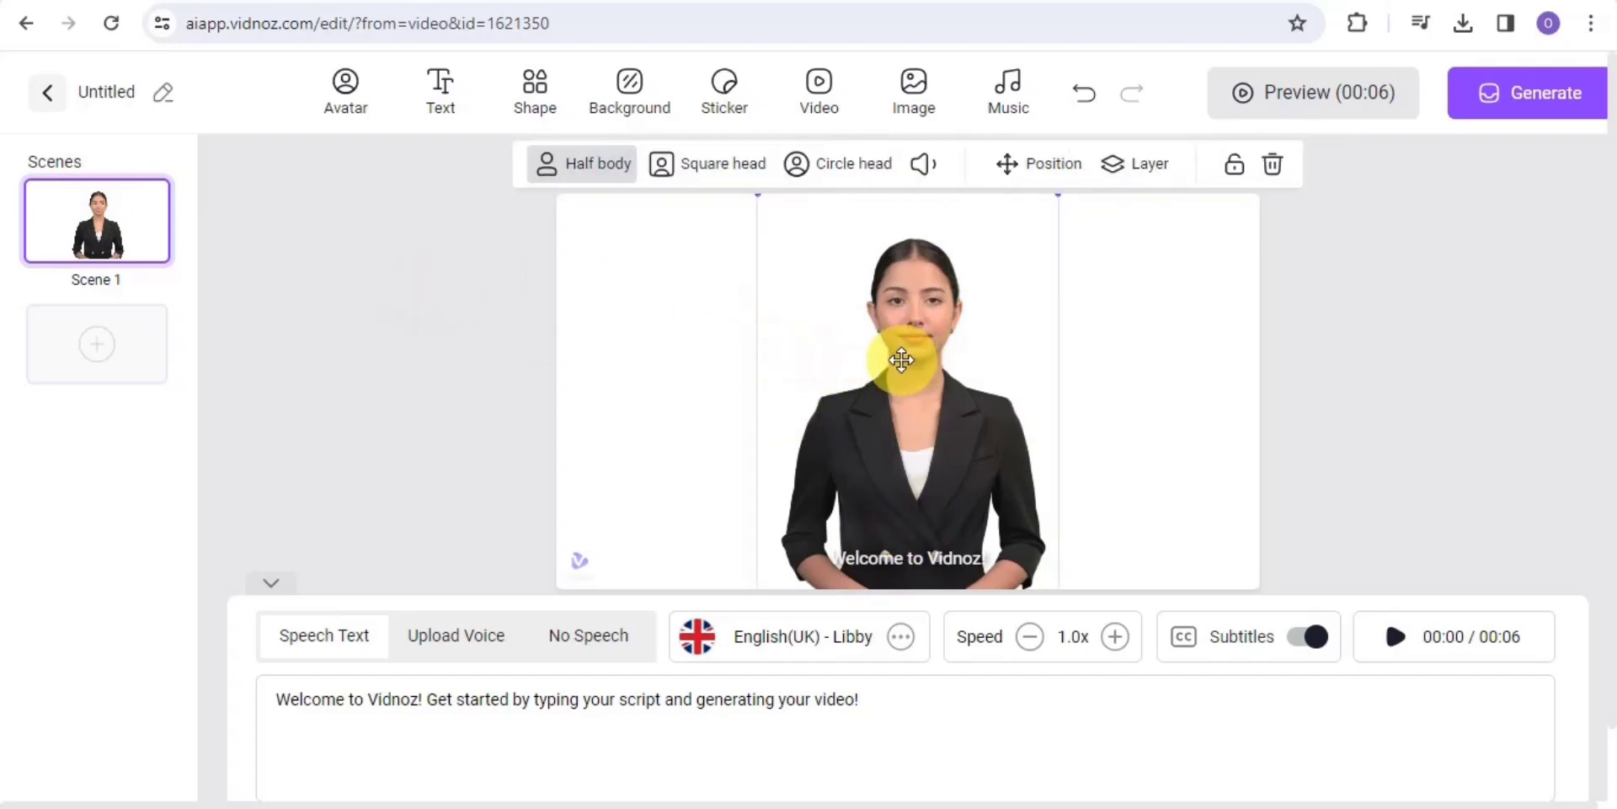
left_click(584, 336)
Step: Check the Text options without adding text, then bring up the Shape panel
left_click(444, 84)
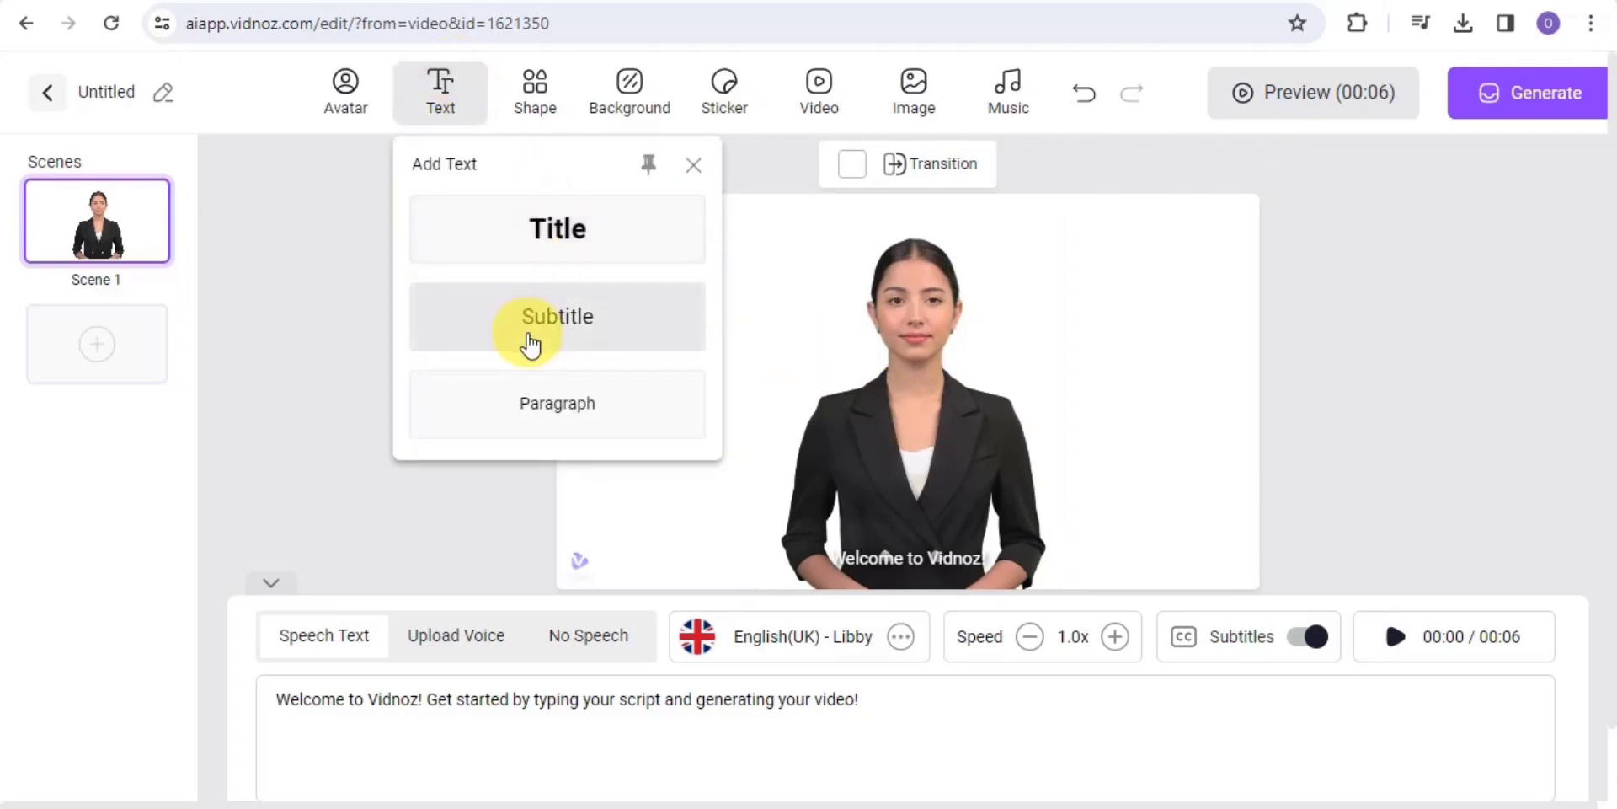
left_click(694, 166)
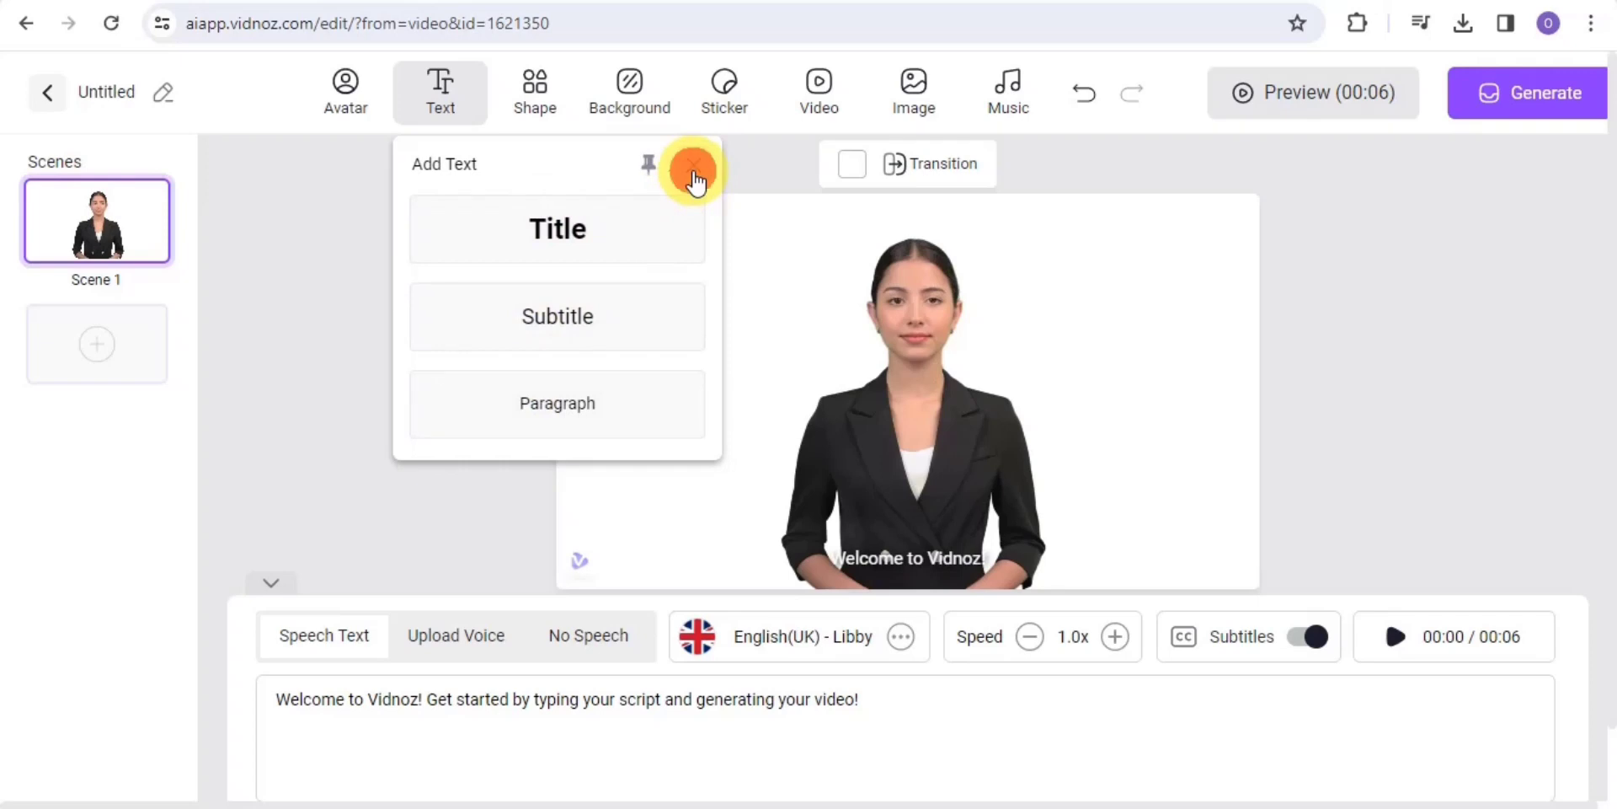
left_click(535, 87)
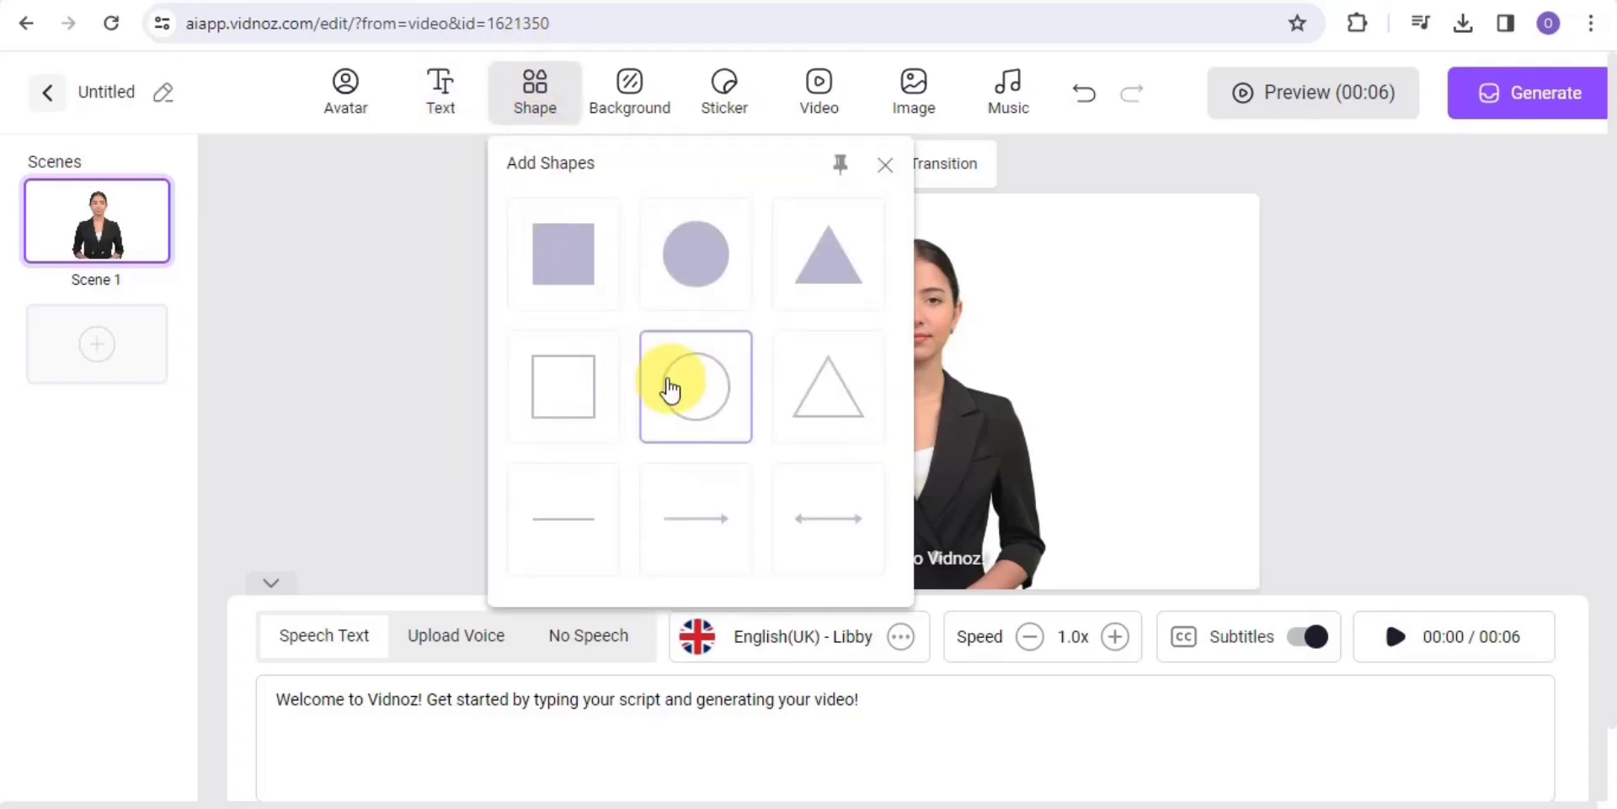
Step: Add a trial square outline, move it top-left, delete it, and open Background
left_click(599, 385)
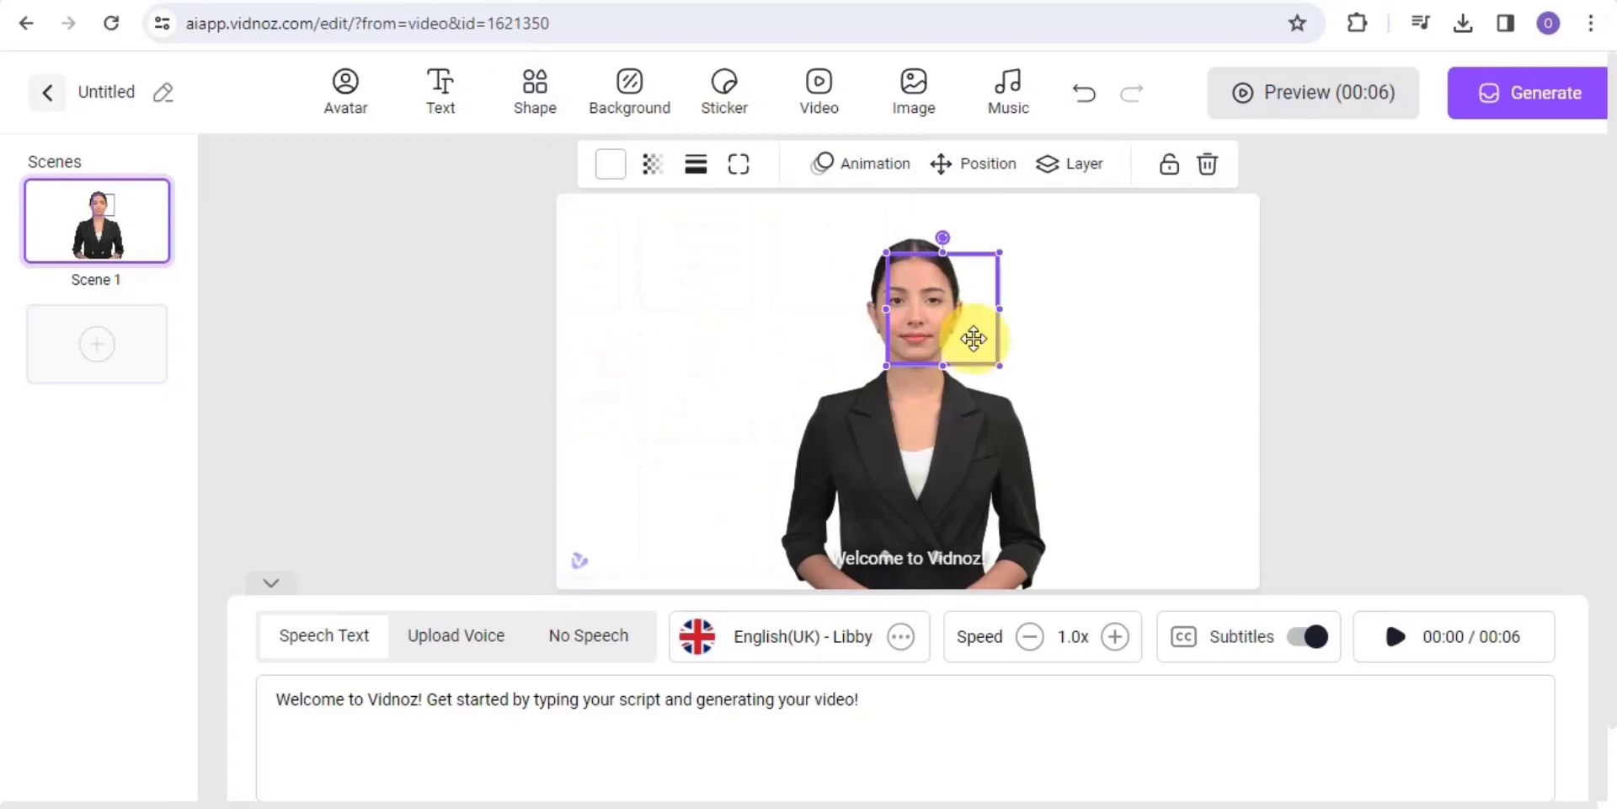
left_click_drag(974, 338, 677, 293)
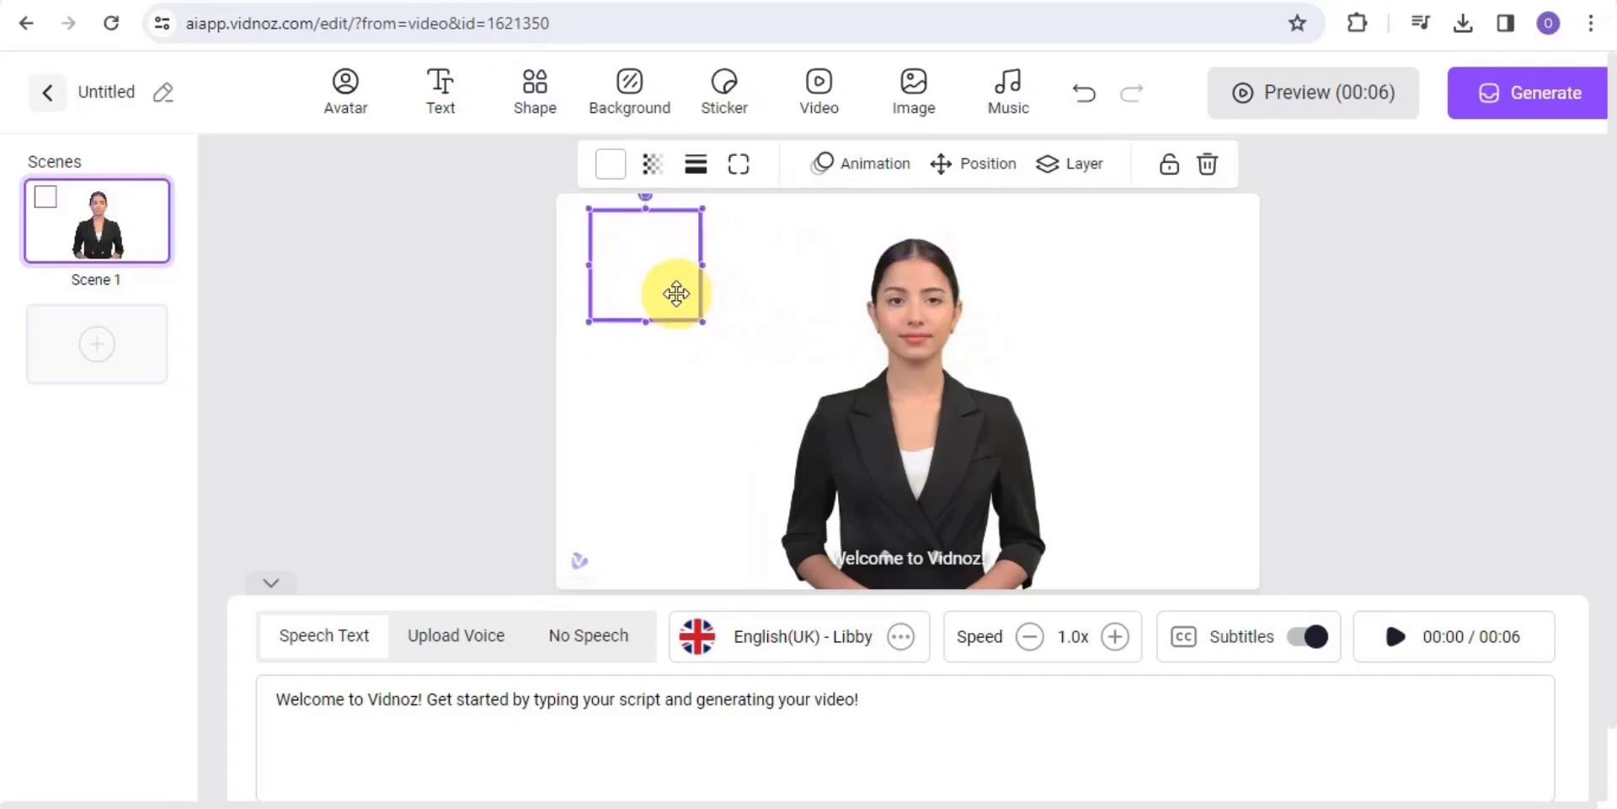
left_click(1207, 164)
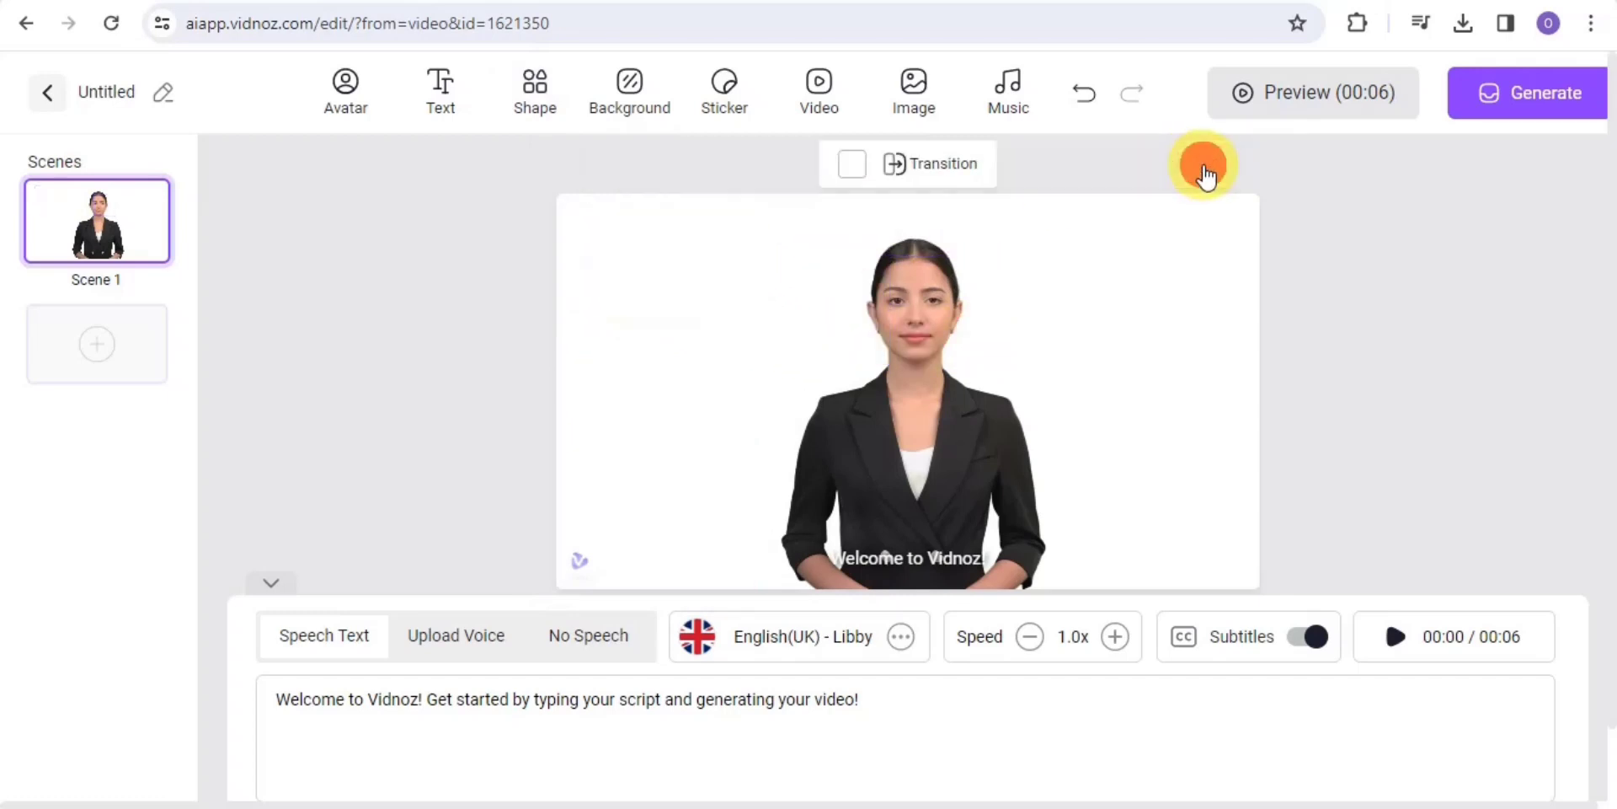
left_click(646, 115)
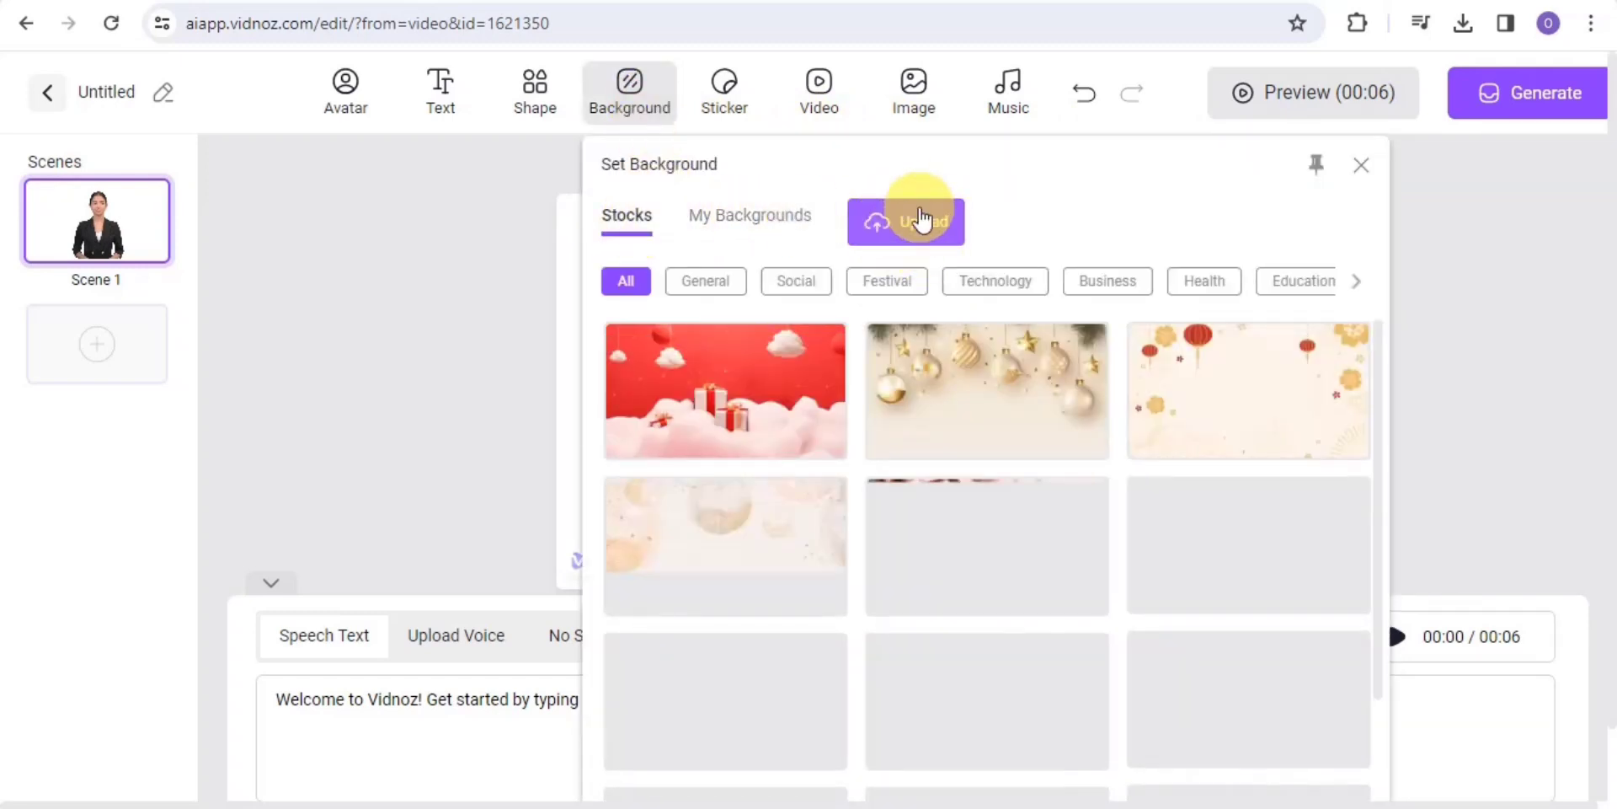
Step: Filter stocks to General, apply the golden sand-dunes background, and open the Sticker panel
left_click(720, 290)
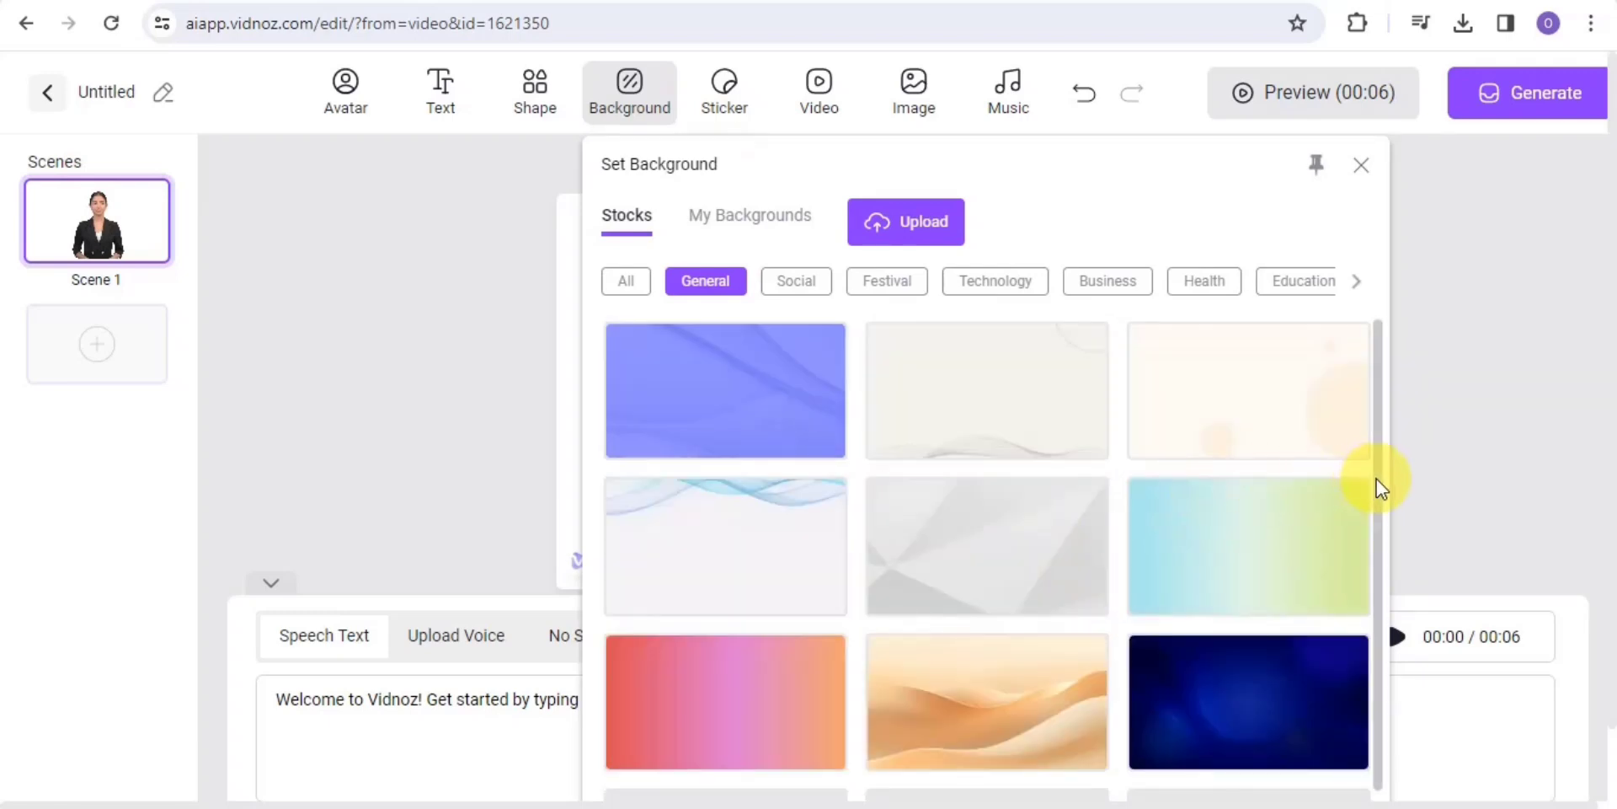
left_click_drag(1377, 479, 1395, 672)
scroll(1348, 665, "up", 1)
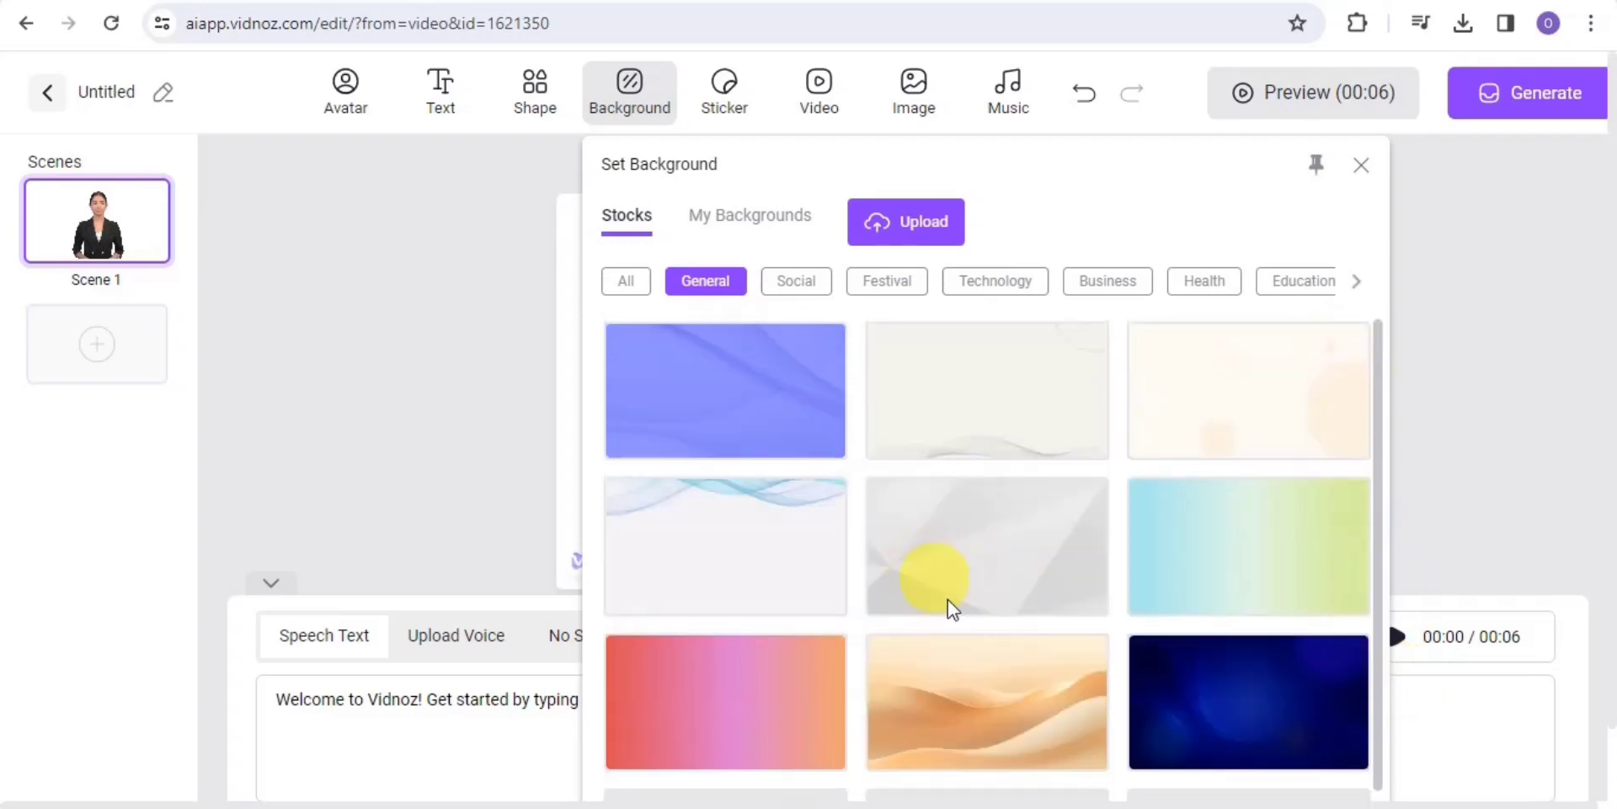
left_click(994, 720)
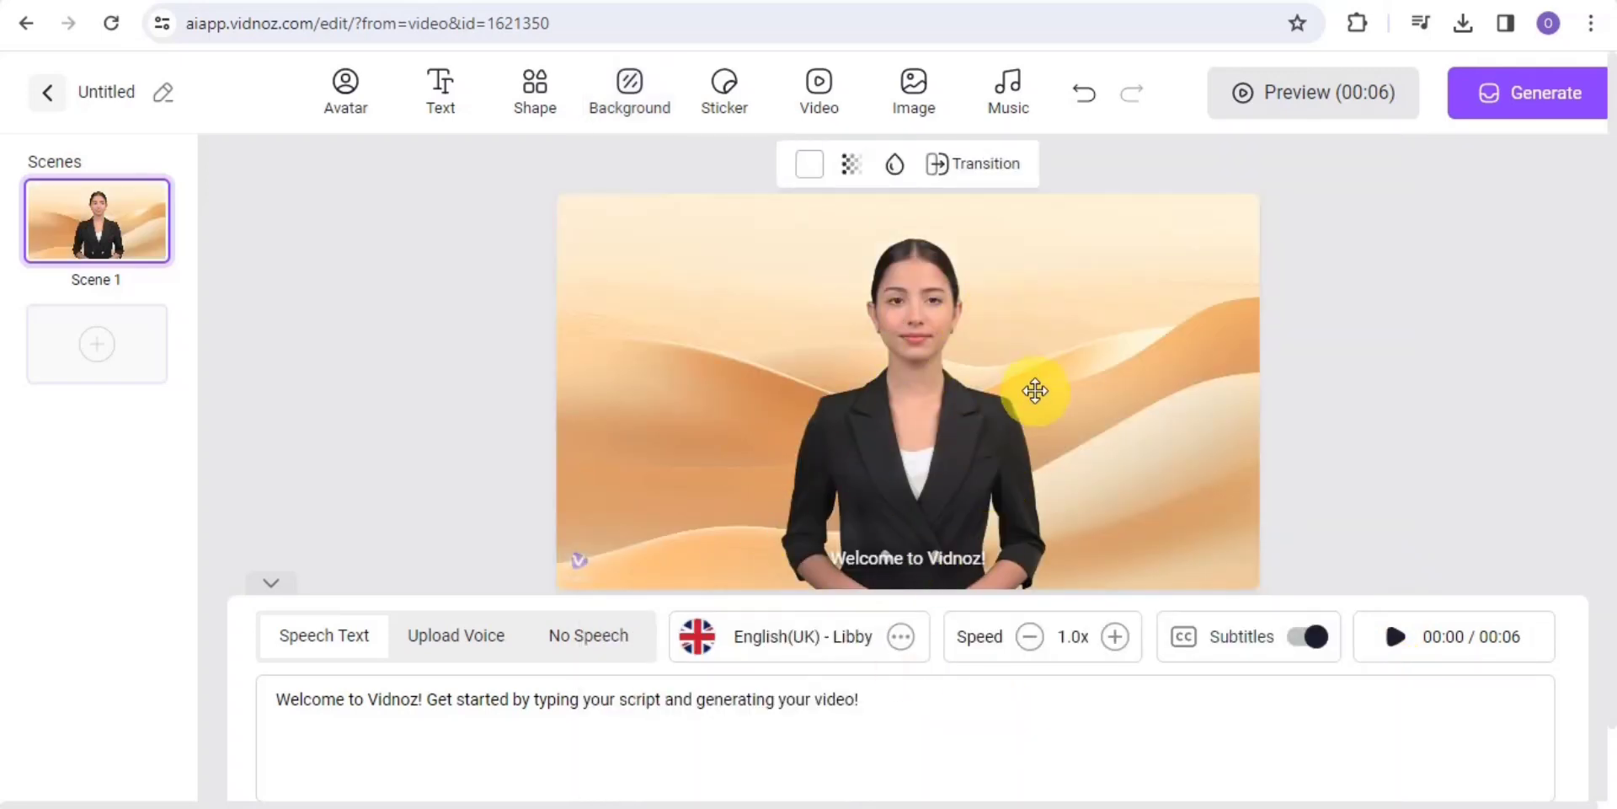
left_click(422, 268)
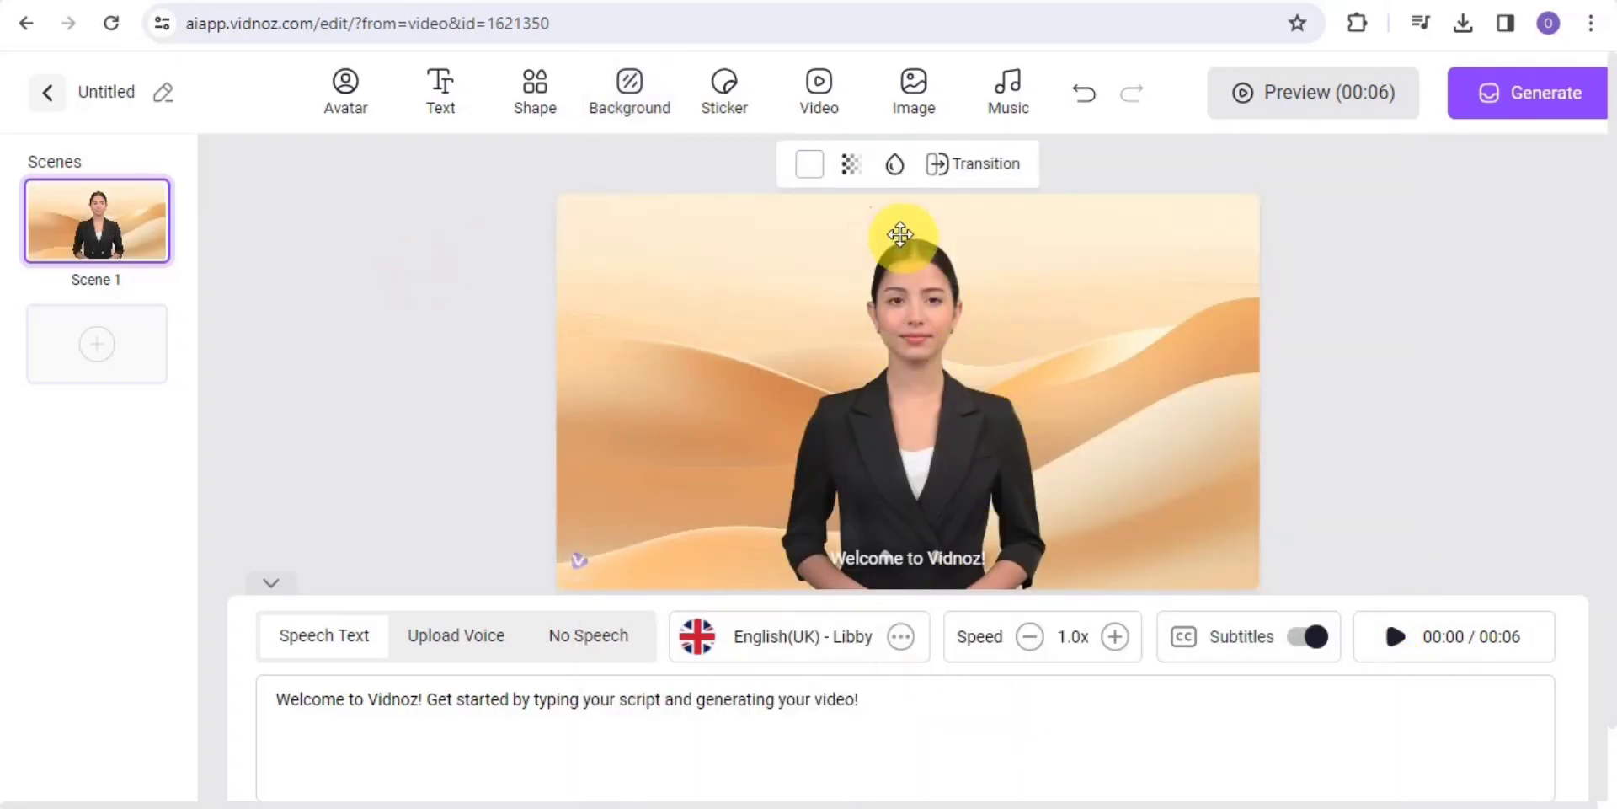
left_click(731, 118)
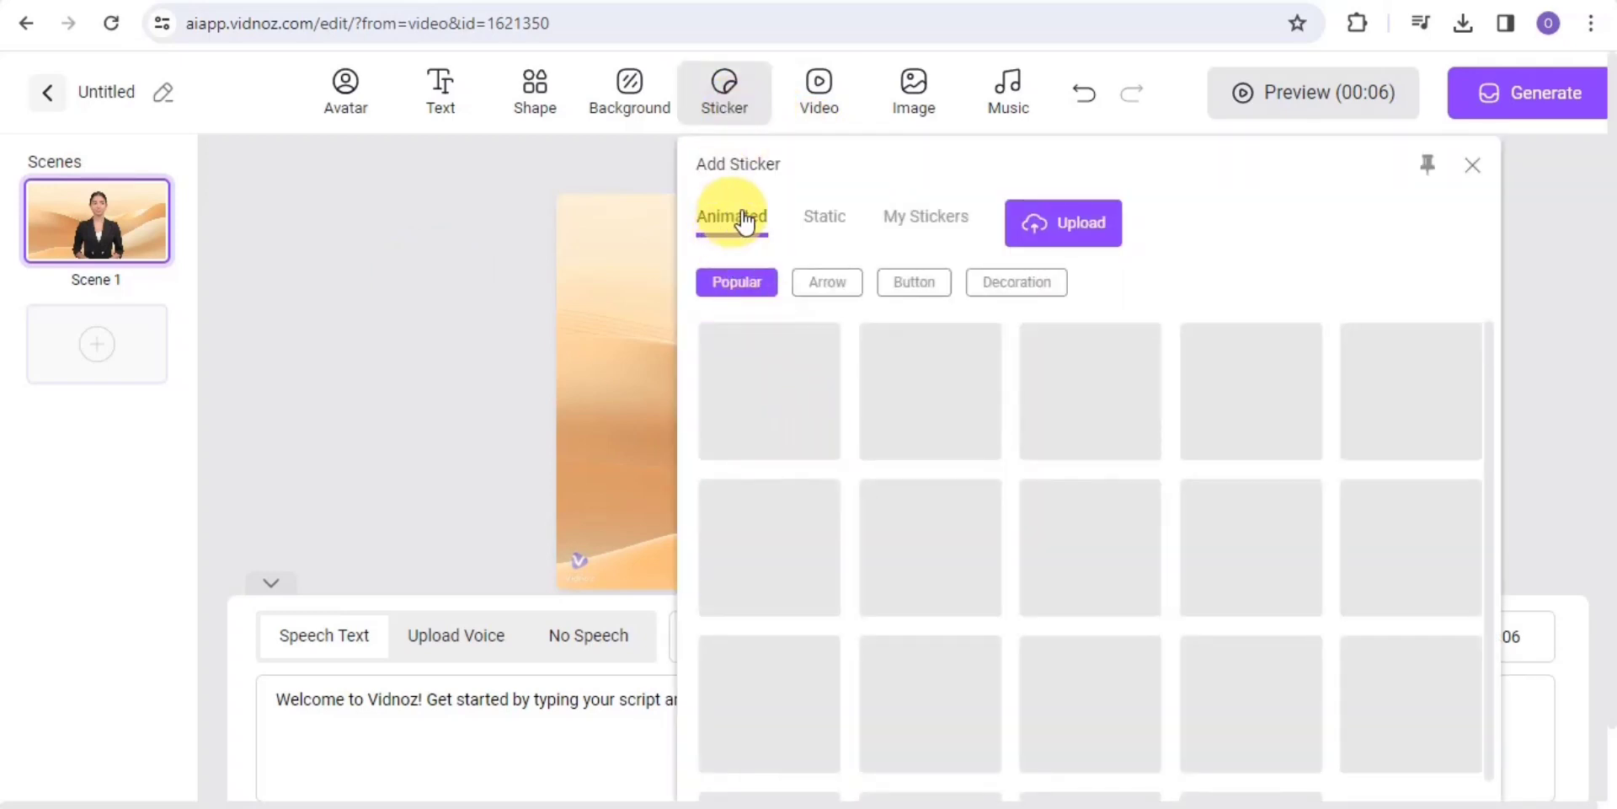
Step: Browse the static and animated stickers, then add the Eiffel Tower photo from the Image library
left_click(824, 218)
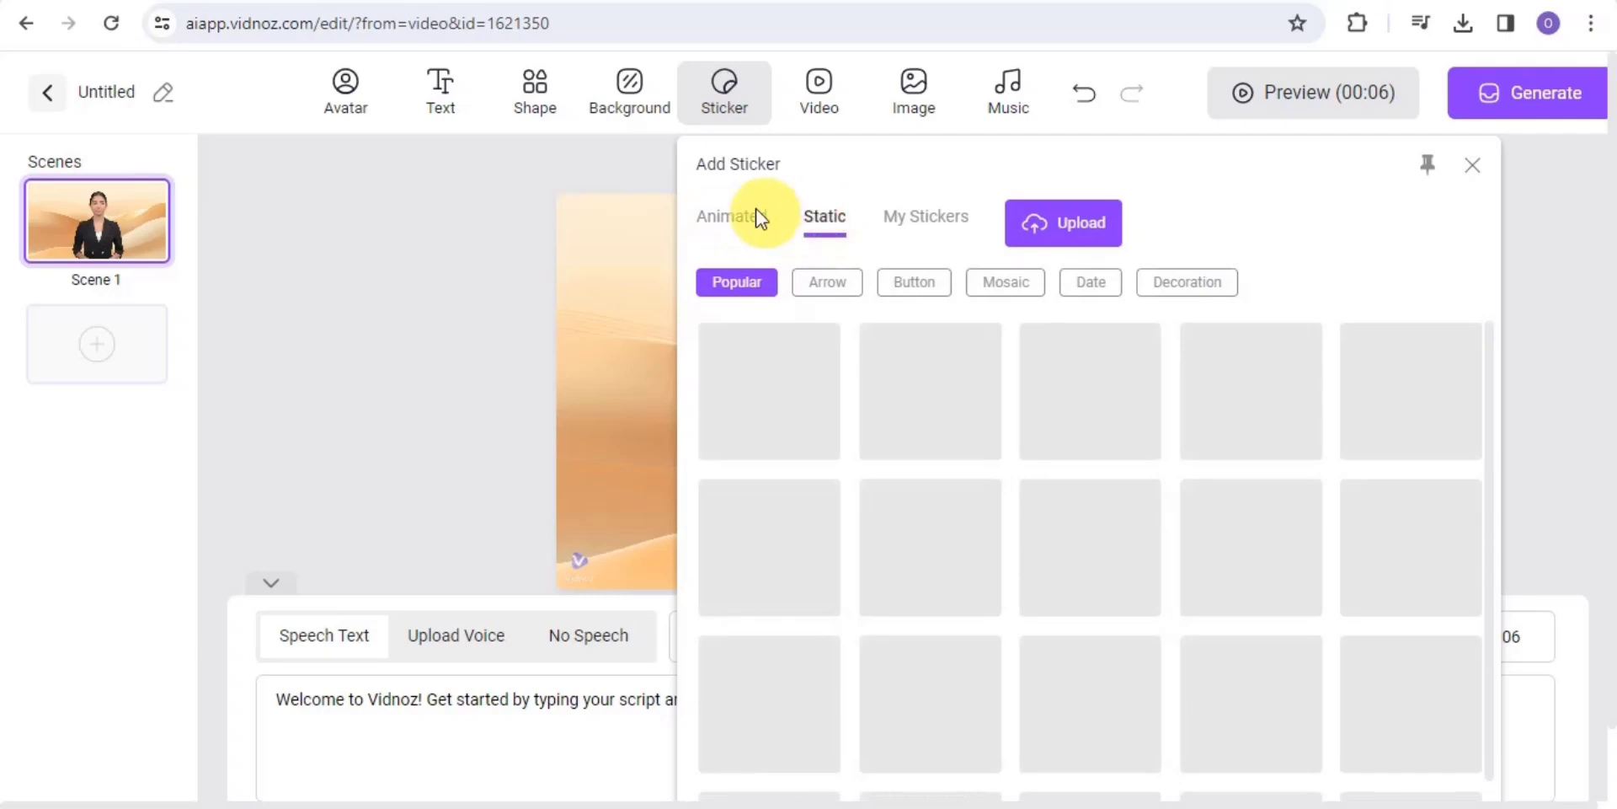
left_click(723, 209)
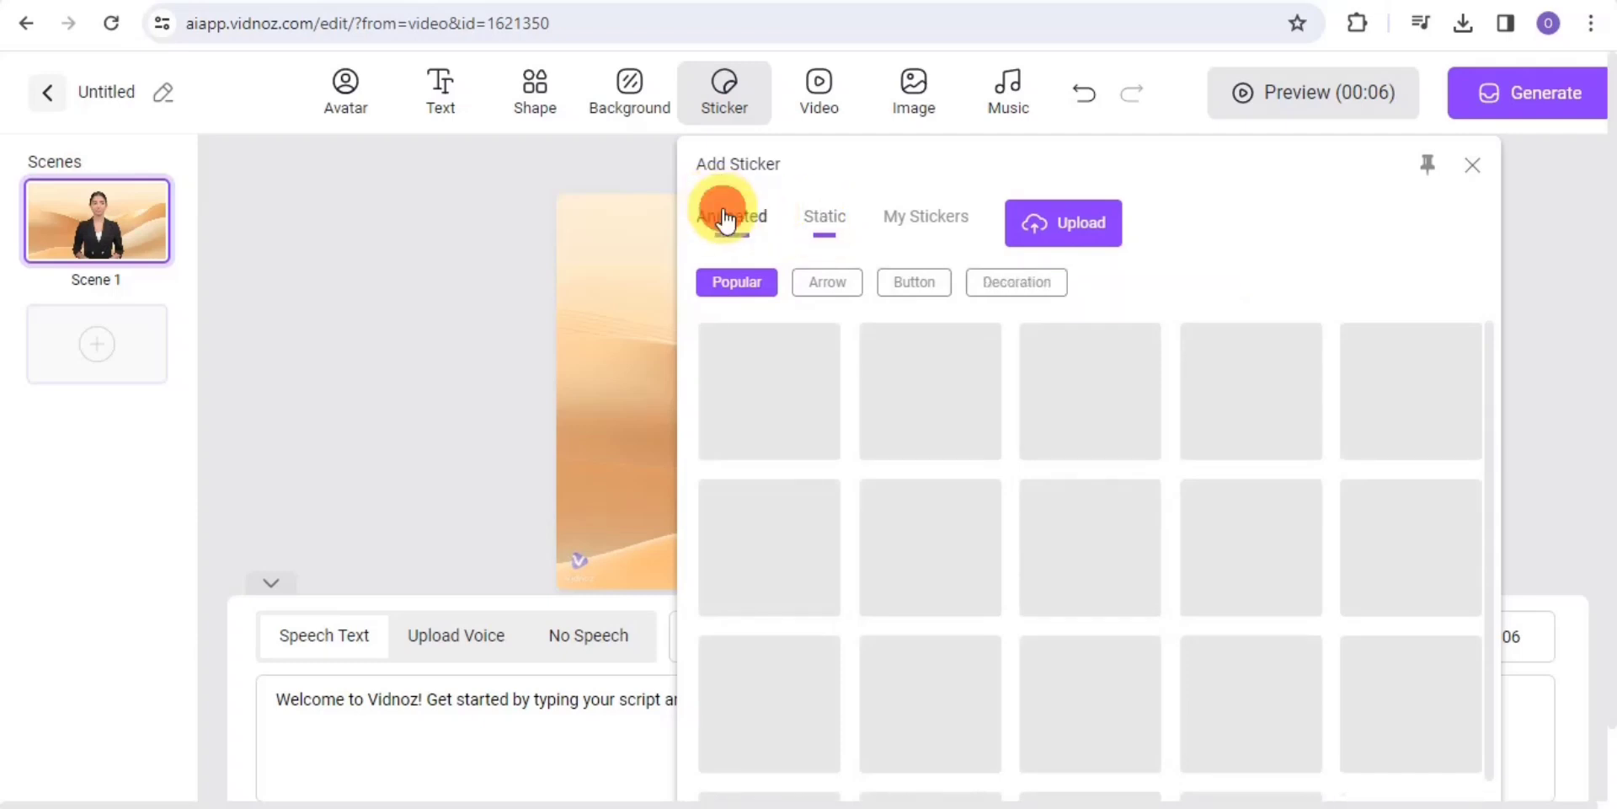
left_click(483, 221)
left_click(912, 118)
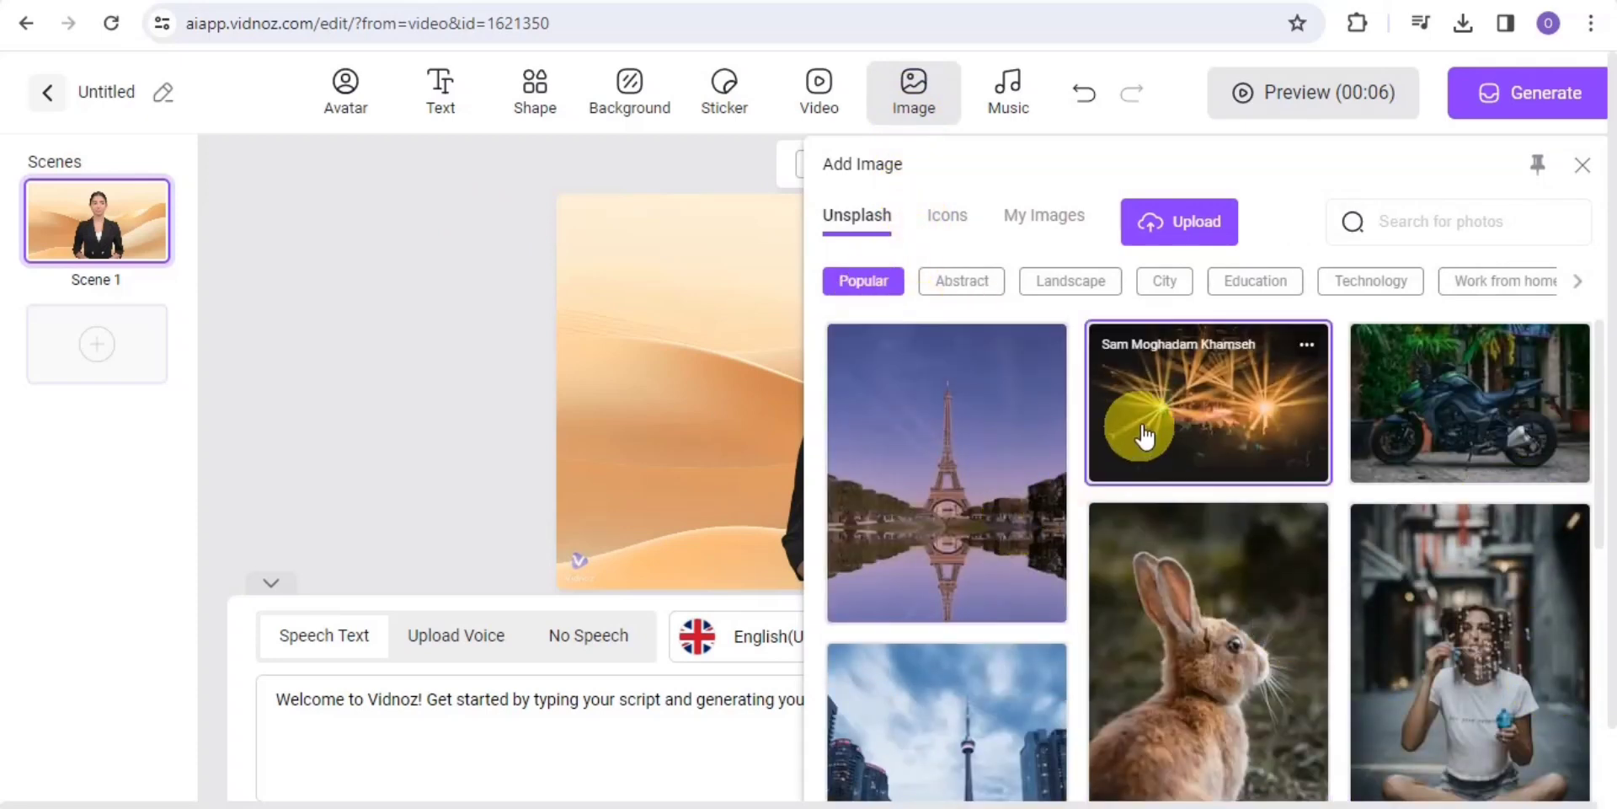
left_click(1036, 439)
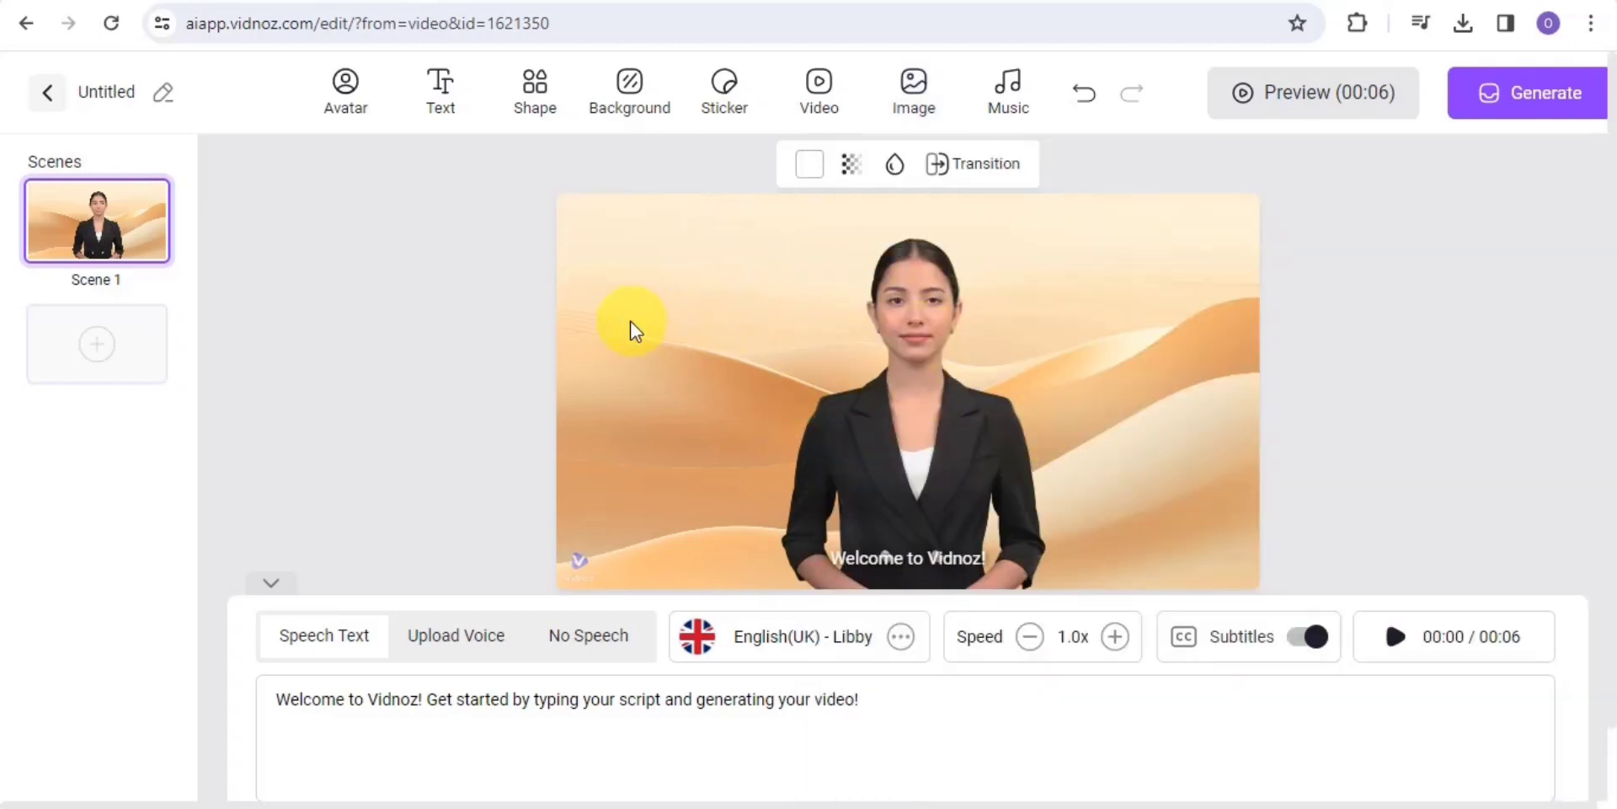
Step: Glance at the stock video library, then bring up the background music list
left_click(817, 89)
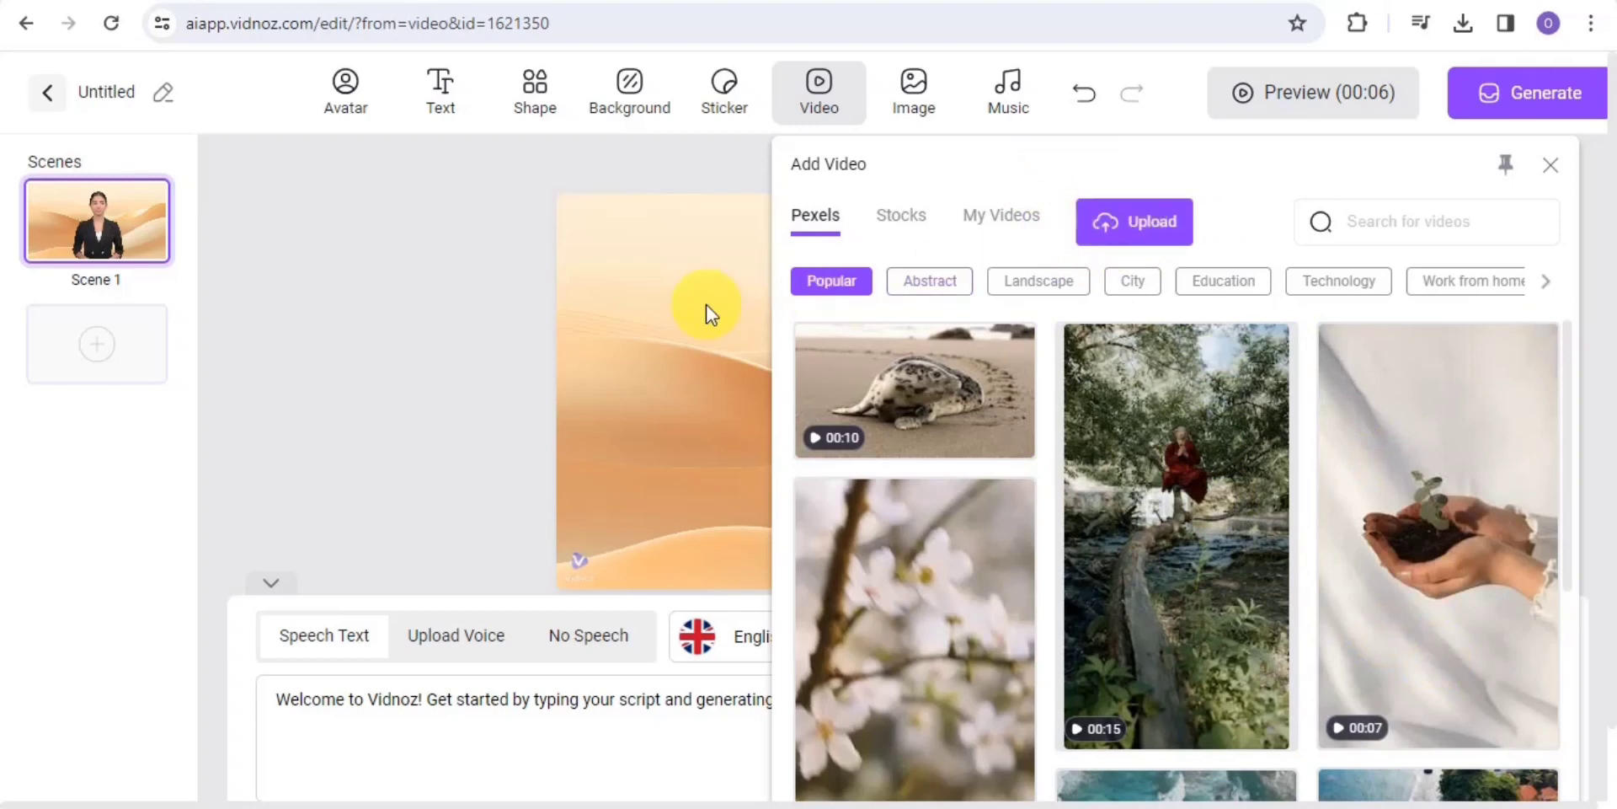
left_click(512, 259)
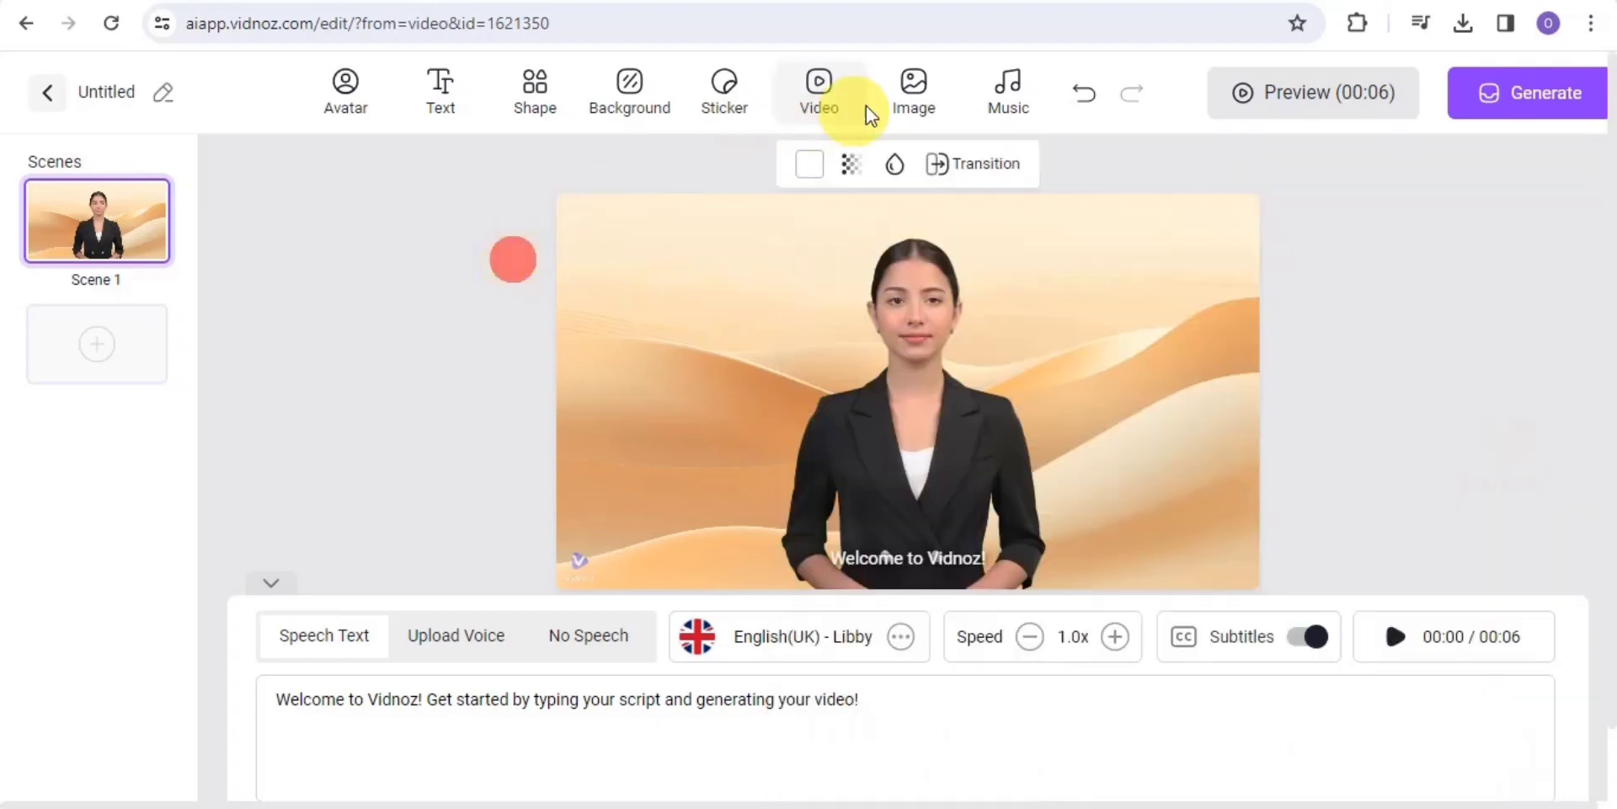
left_click(977, 99)
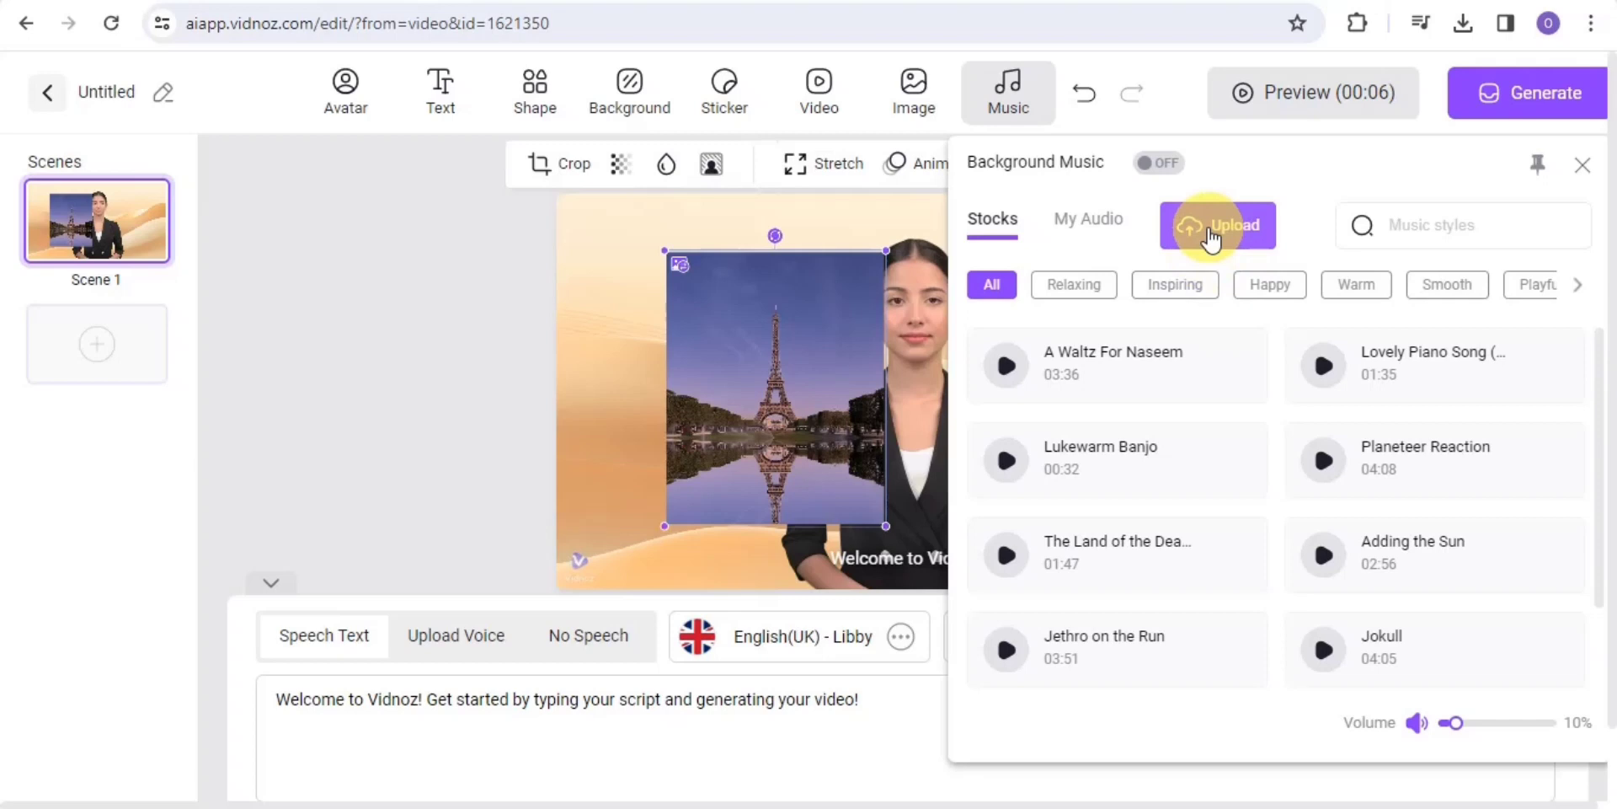
Step: Use Set as Background on the Eiffel Tower image so it replaces the sand dunes behind the avatar
left_click(394, 362)
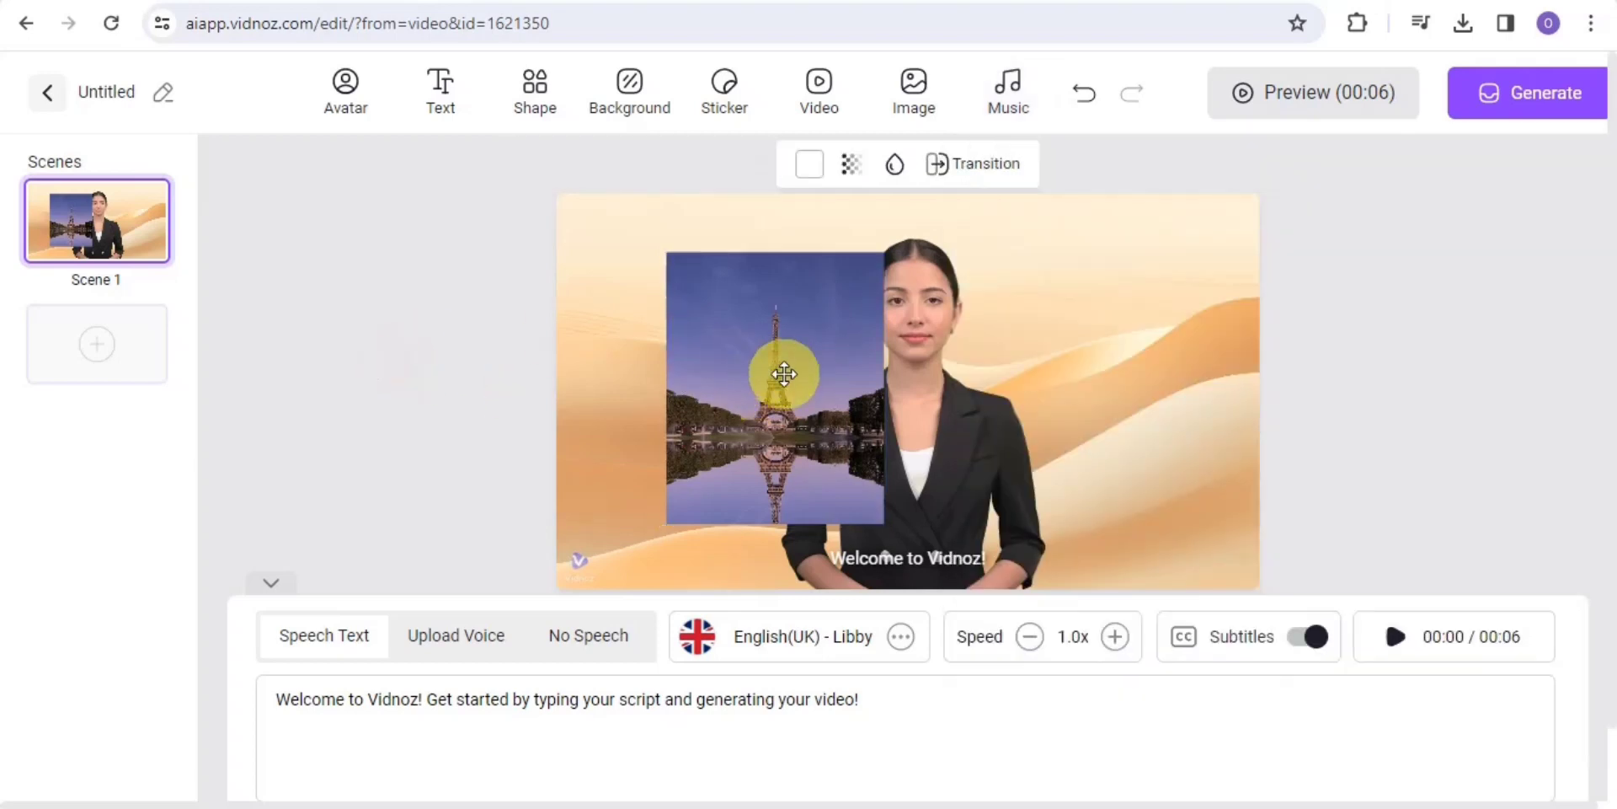
left_click(784, 373)
right_click(785, 374)
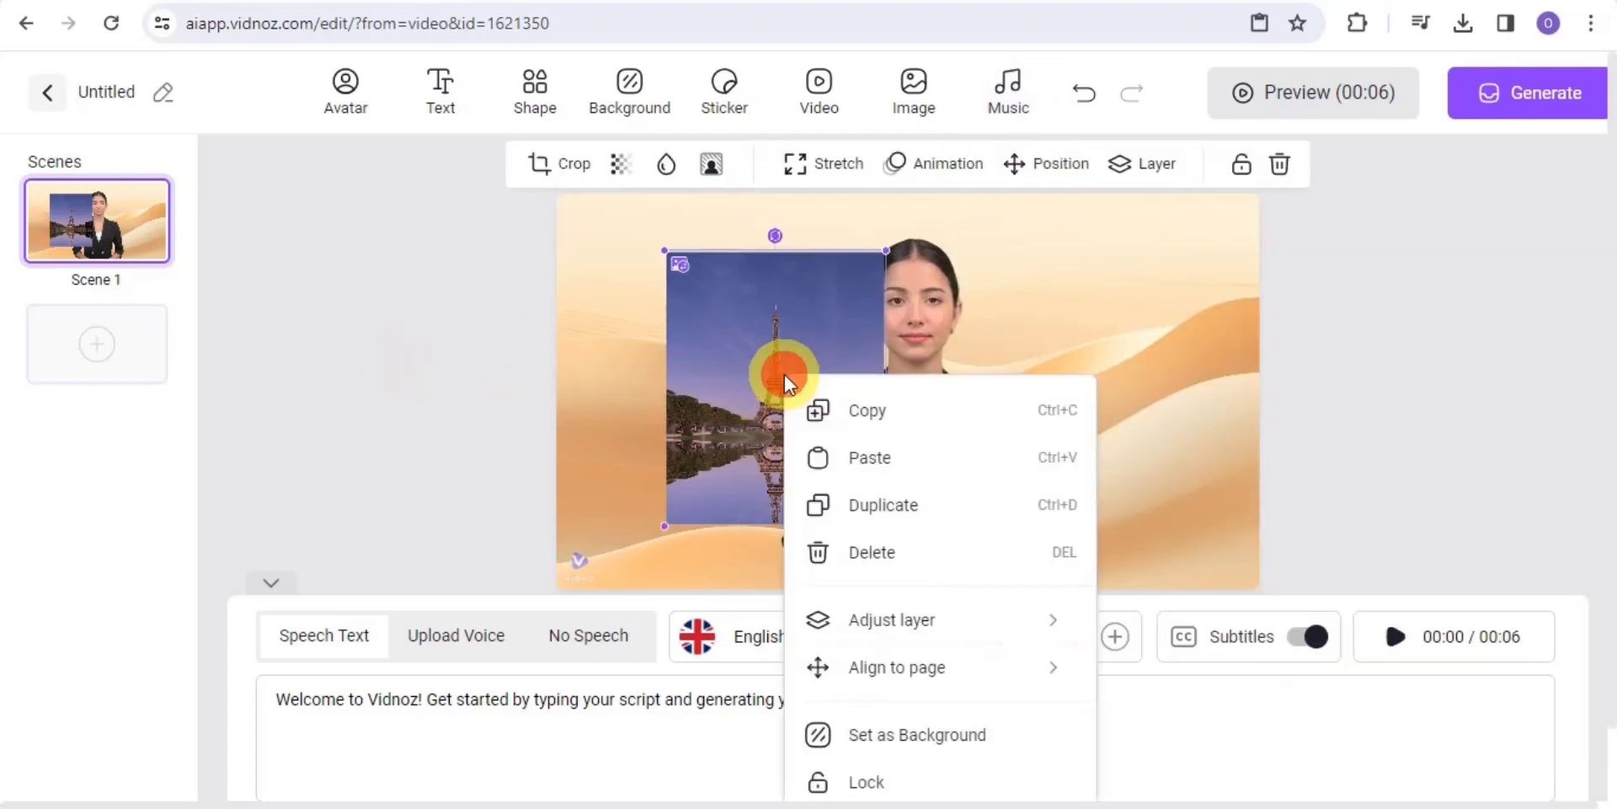
mouse_move(831, 614)
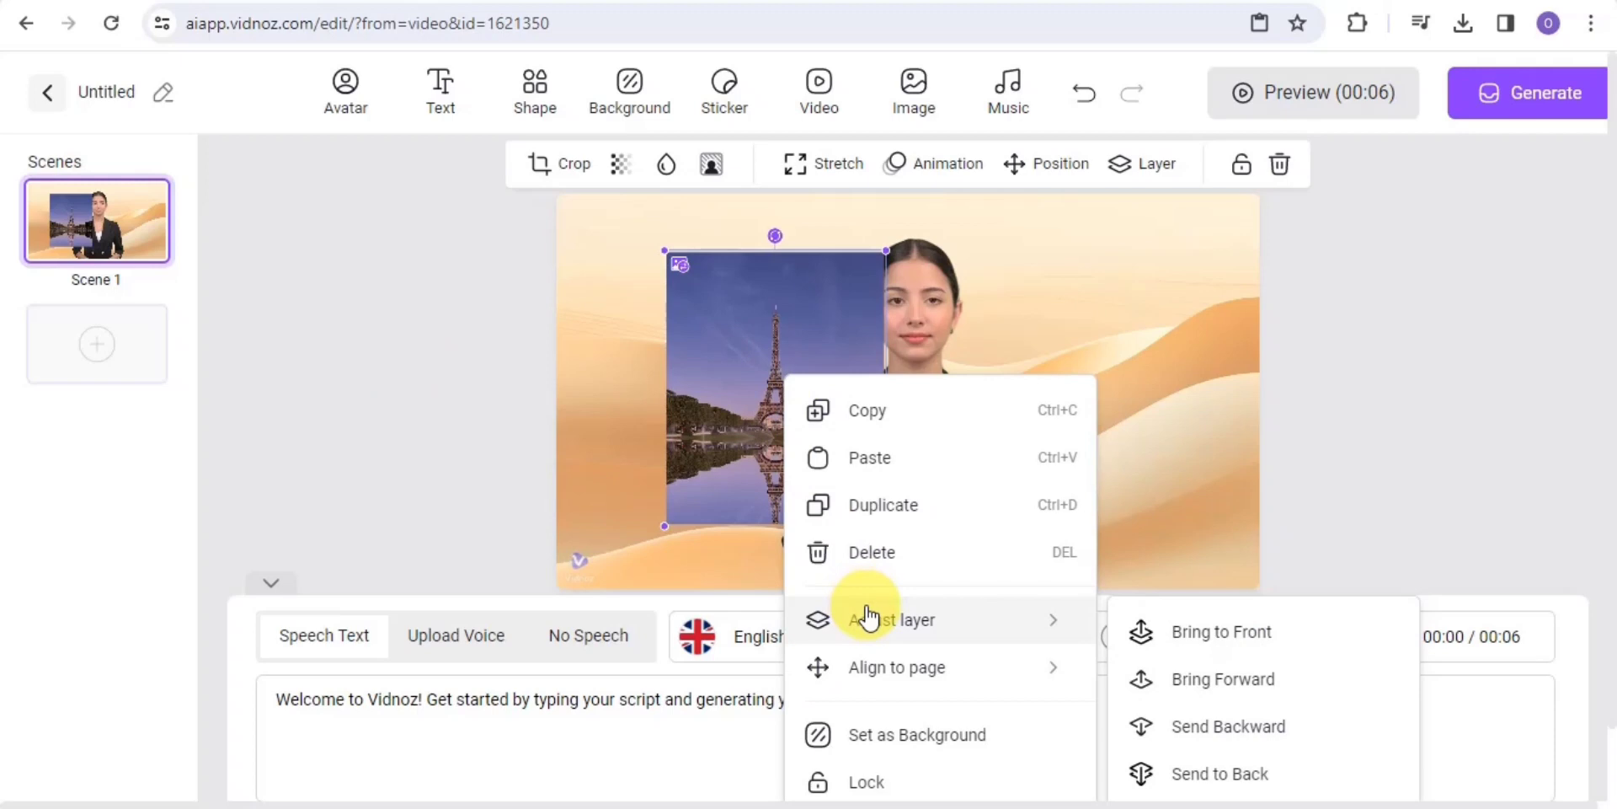
left_click(876, 734)
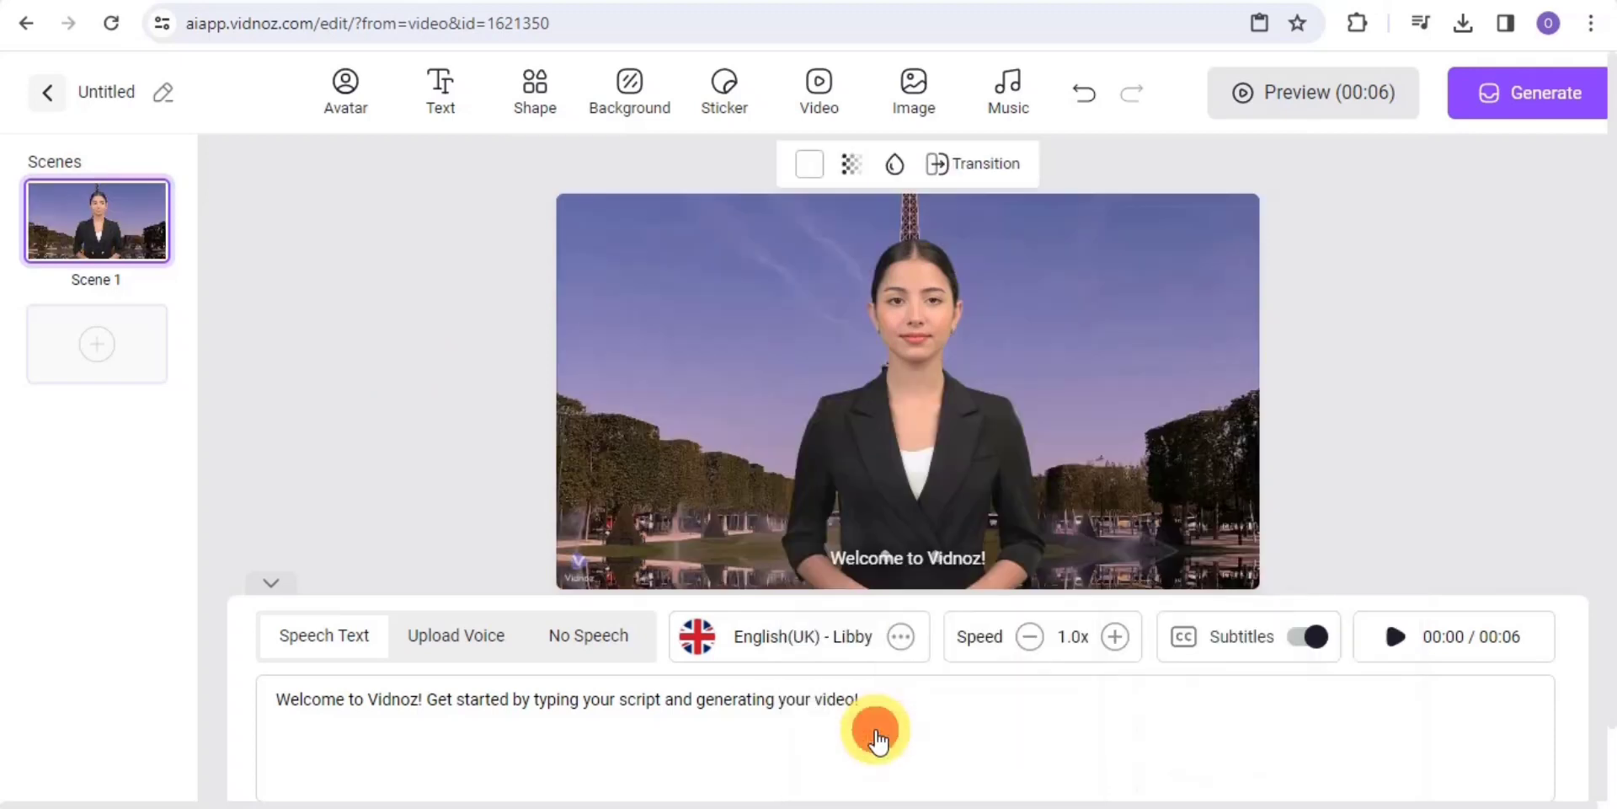
left_click(412, 346)
left_click(489, 244)
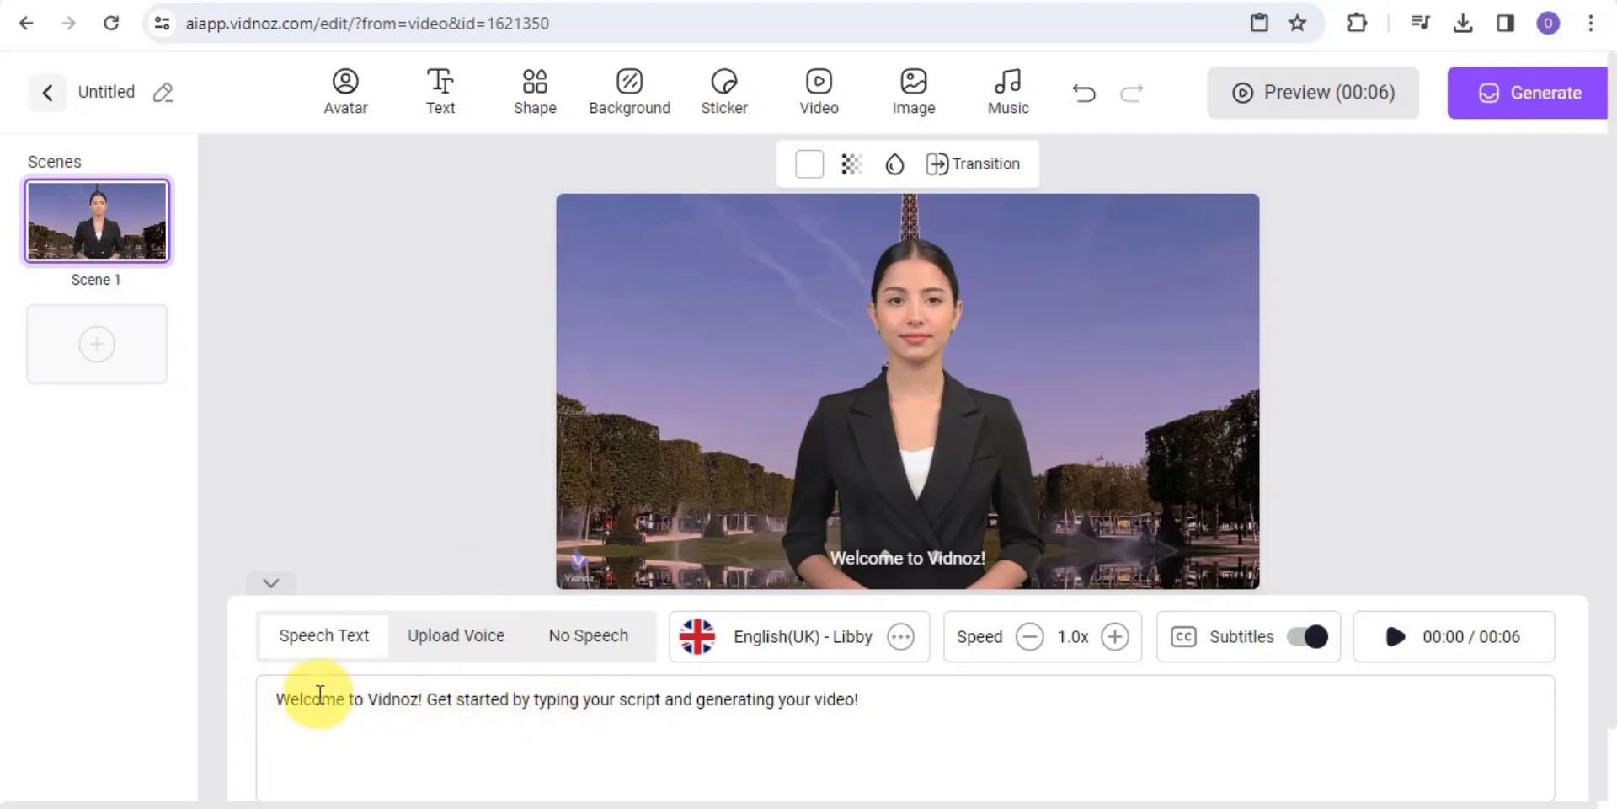
Step: Replace the welcome text with the motivational setbacks-and-comebacks script as plain text, then view Upload Voice options
triple_click(281, 696)
right_click(282, 696)
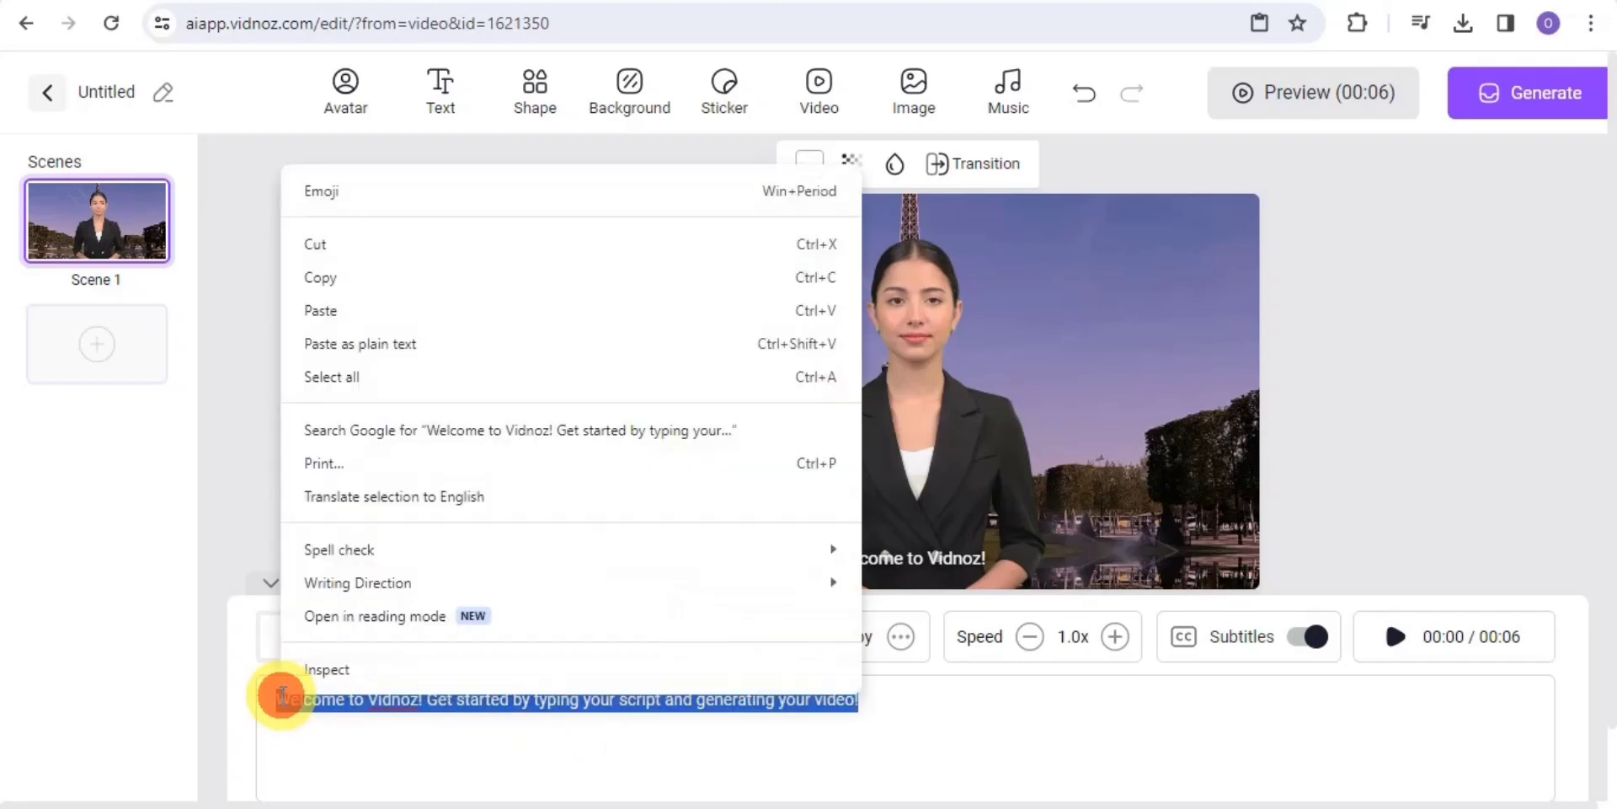
left_click(419, 340)
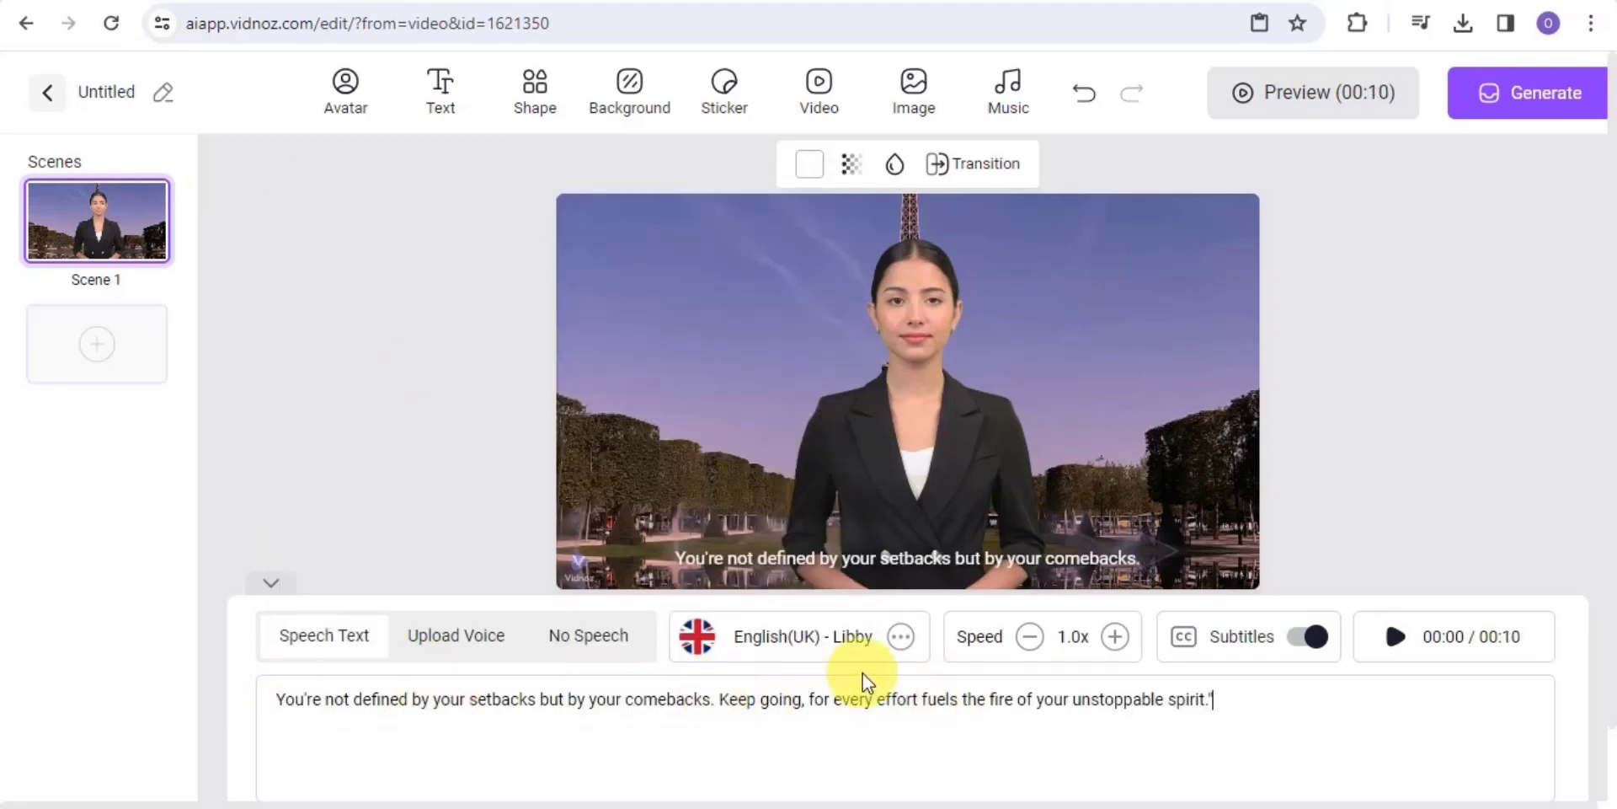
left_click(503, 637)
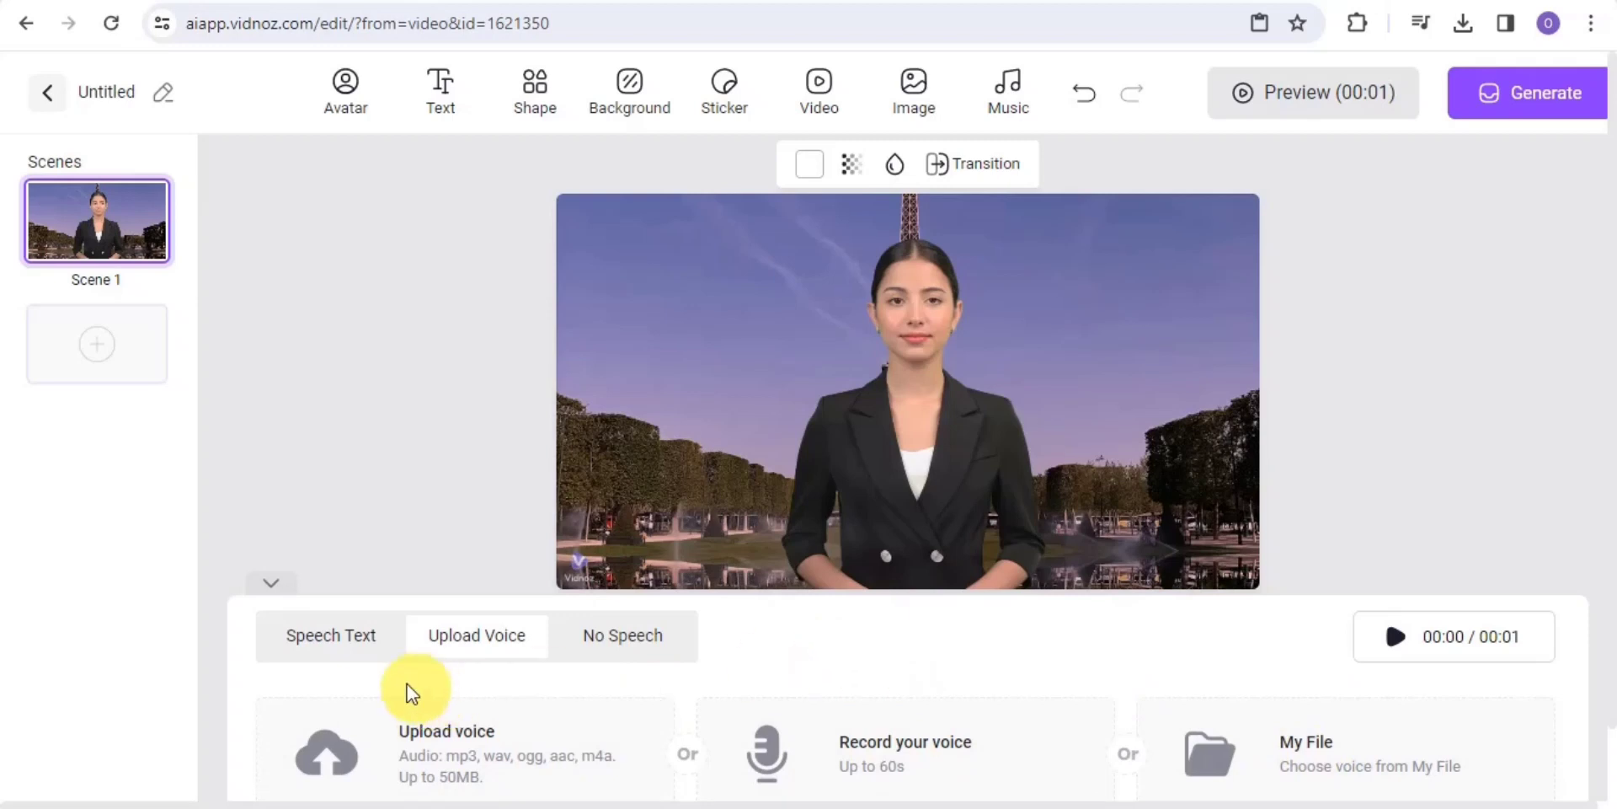
Step: Return to Speech Text, keep Libby as the narrator voice, and leave subtitles switched on
left_click(337, 642)
left_click(825, 639)
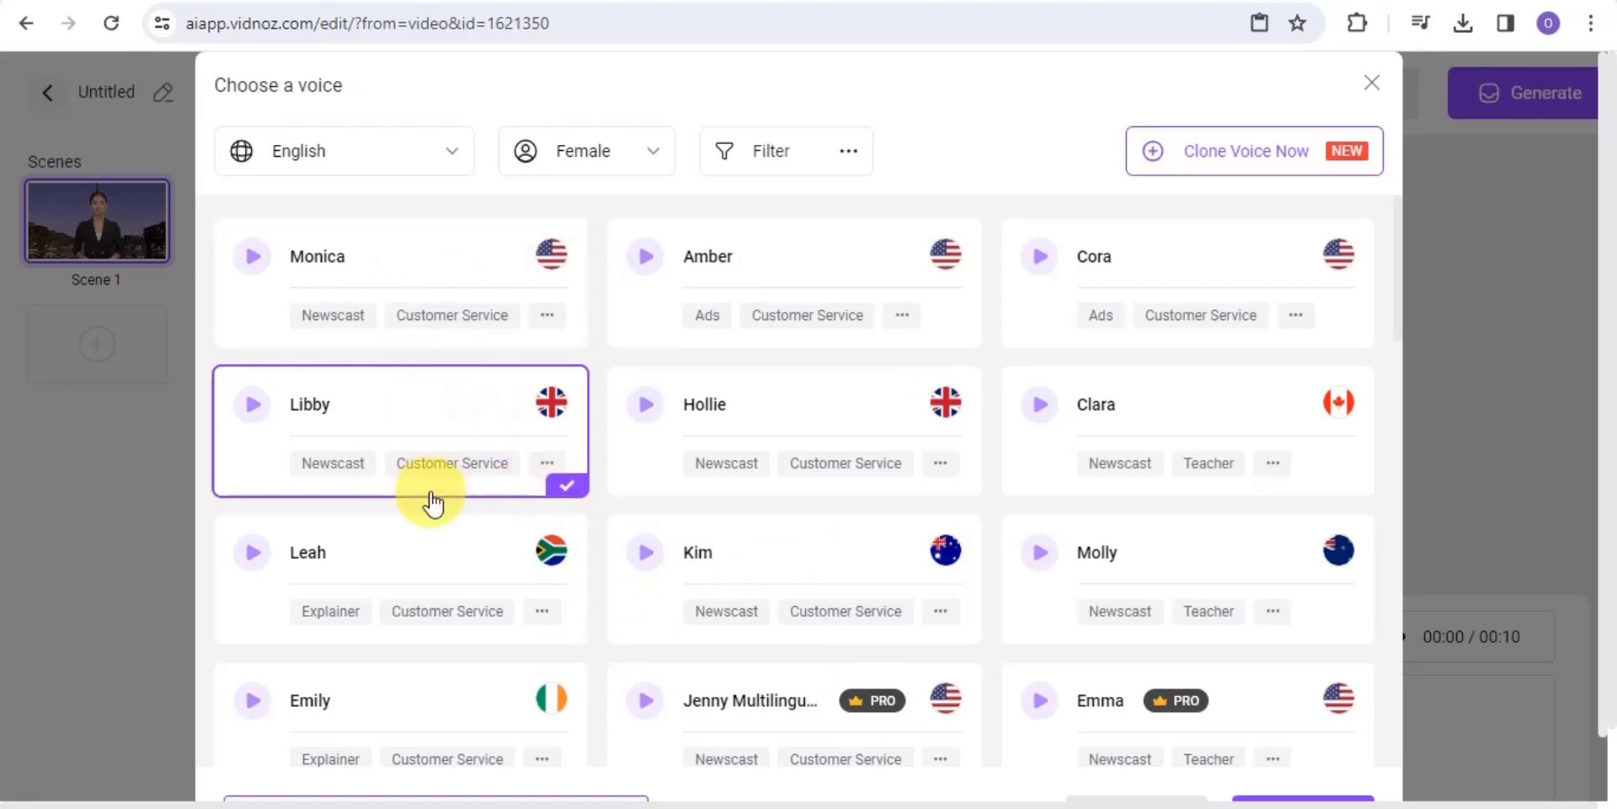
left_click(1373, 85)
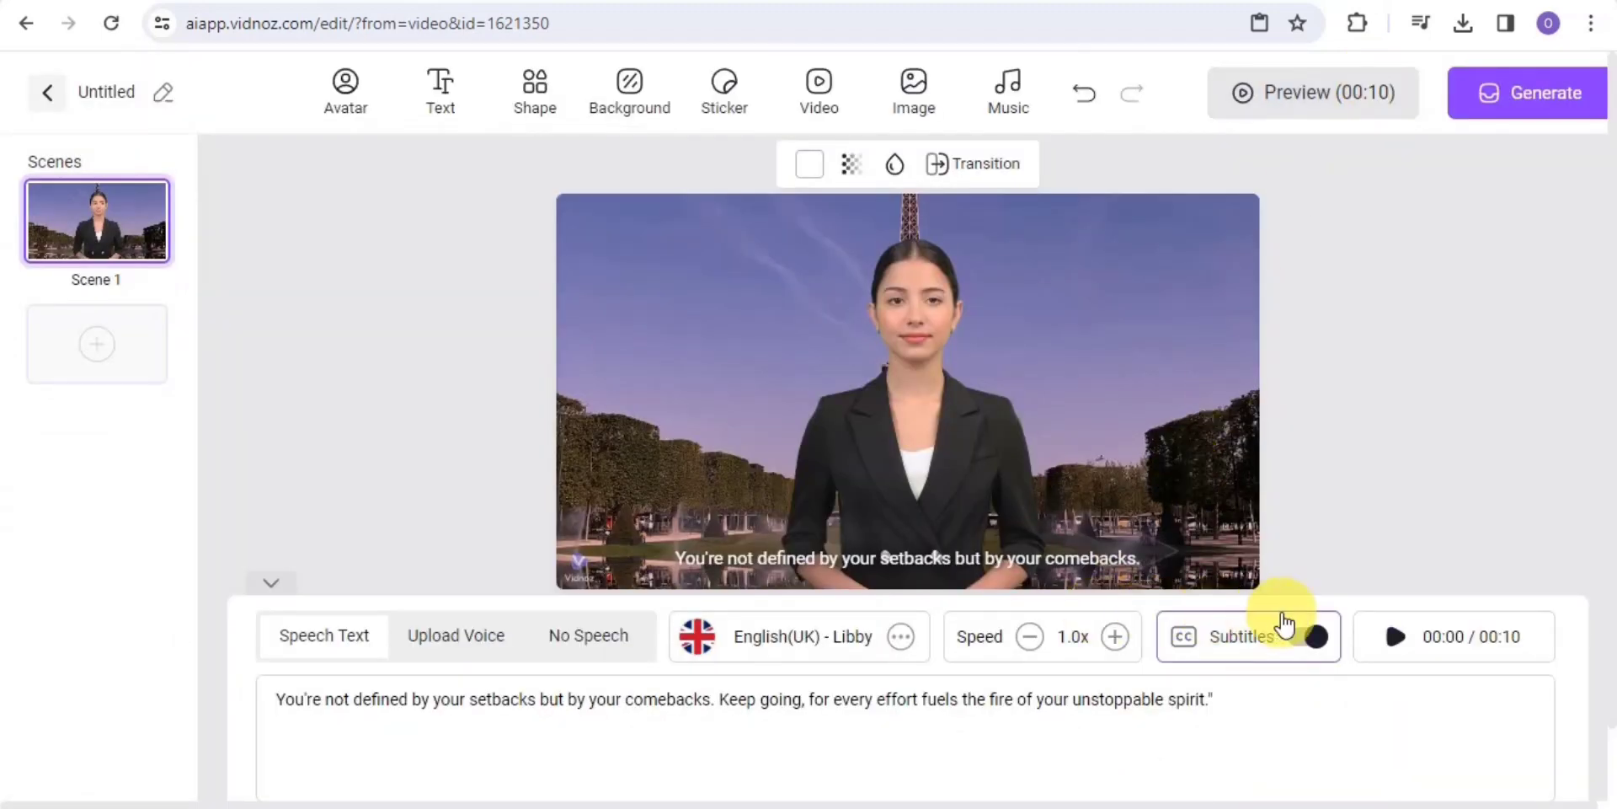
left_click(1303, 639)
left_click(1303, 639)
Step: Generate the 00:10 Eiffel Tower avatar video narrated by Libby
left_click(1520, 109)
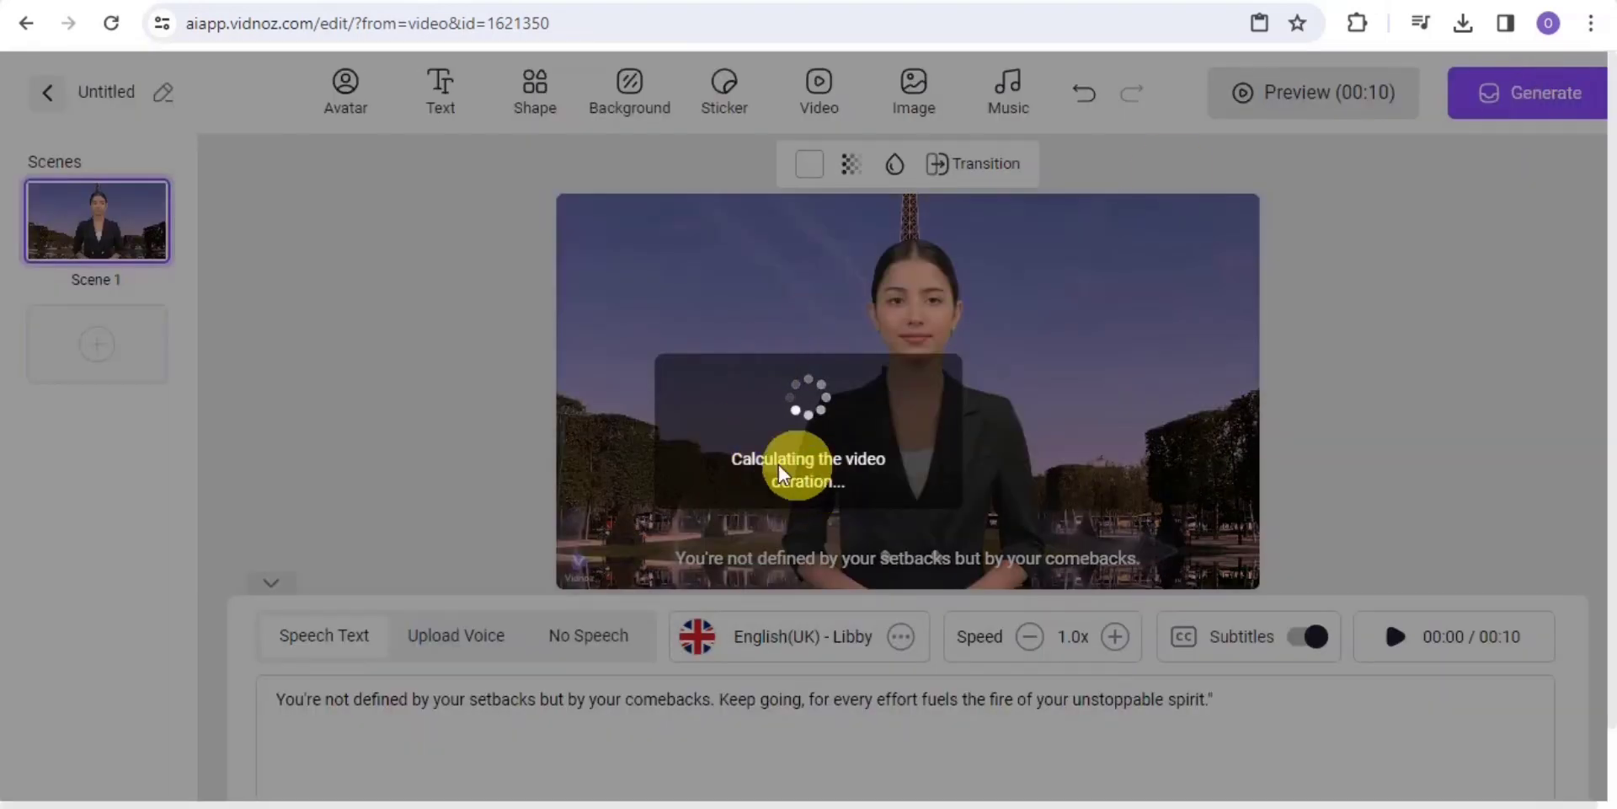